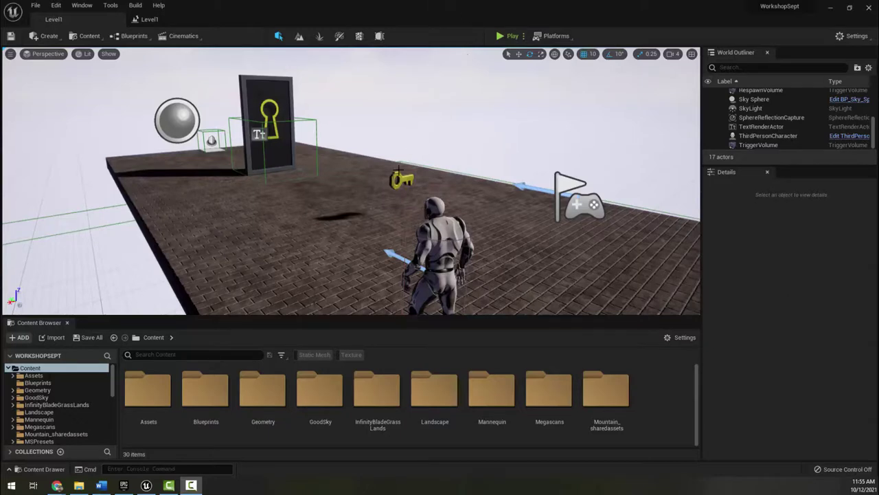
- Open the blueprint of the ThirdPersonCharacter placed in the level, check its viewport and show its Event Graph
{"action": "right_click_drag", "start_coordinate": [340, 200], "coordinate": [362, 215]}
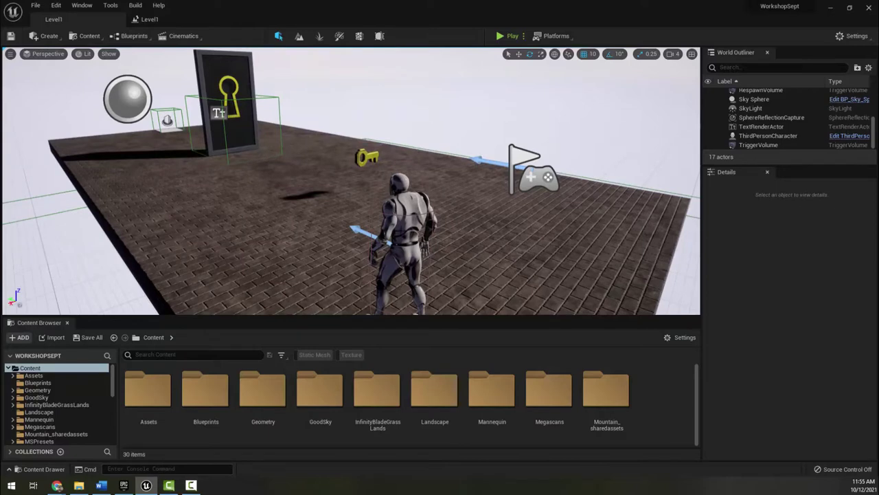
{"action": "left_click", "coordinate": [416, 219]}
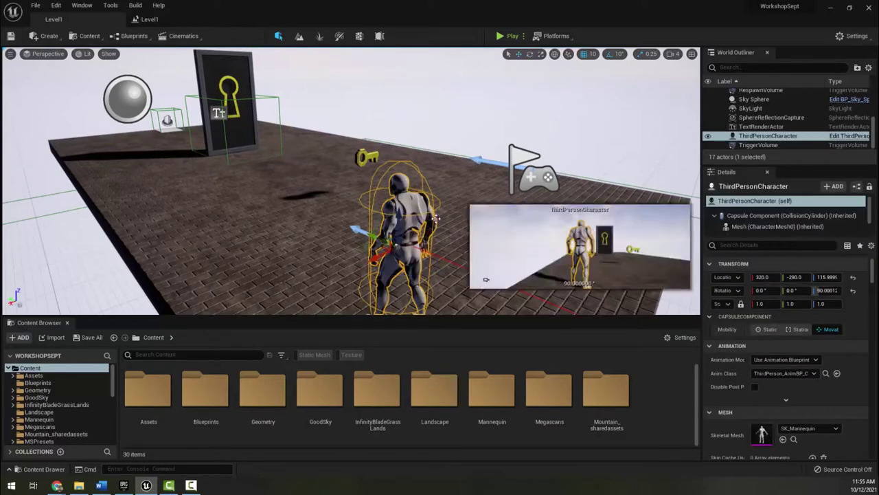
{"action": "left_click", "coordinate": [842, 139]}
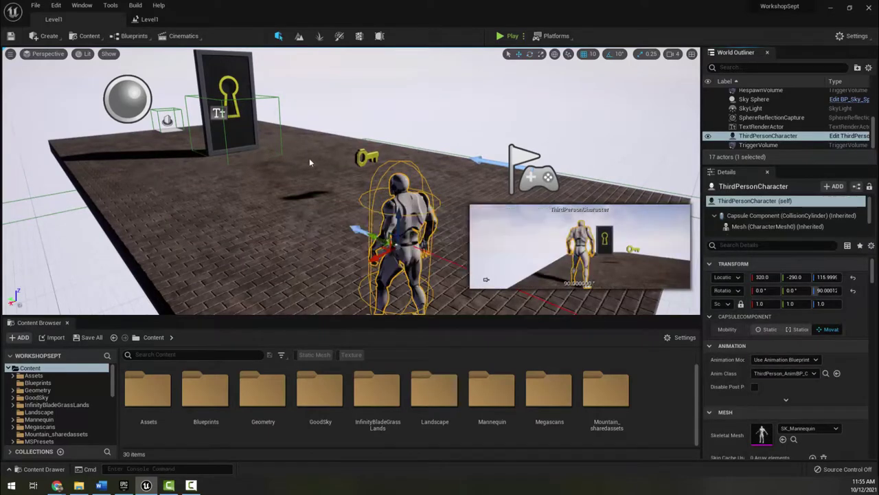
{"action": "right_click_drag", "start_coordinate": [337, 197], "coordinate": [315, 257]}
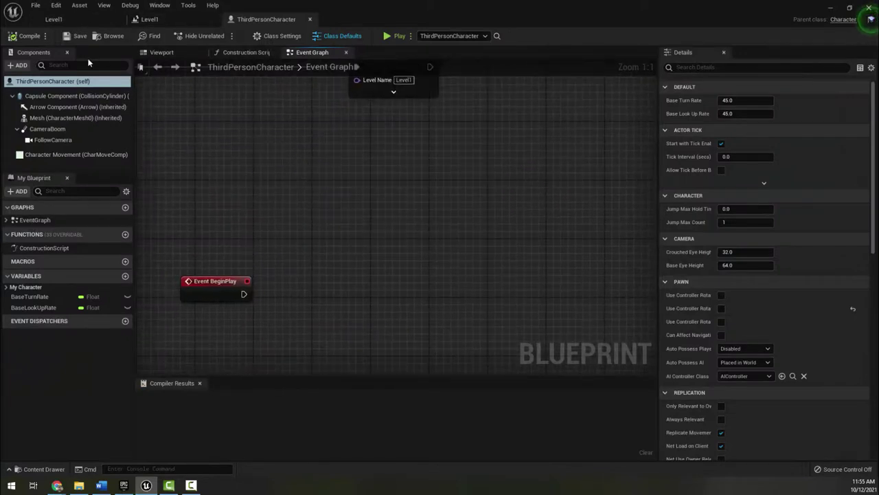
{"action": "left_click", "coordinate": [165, 54]}
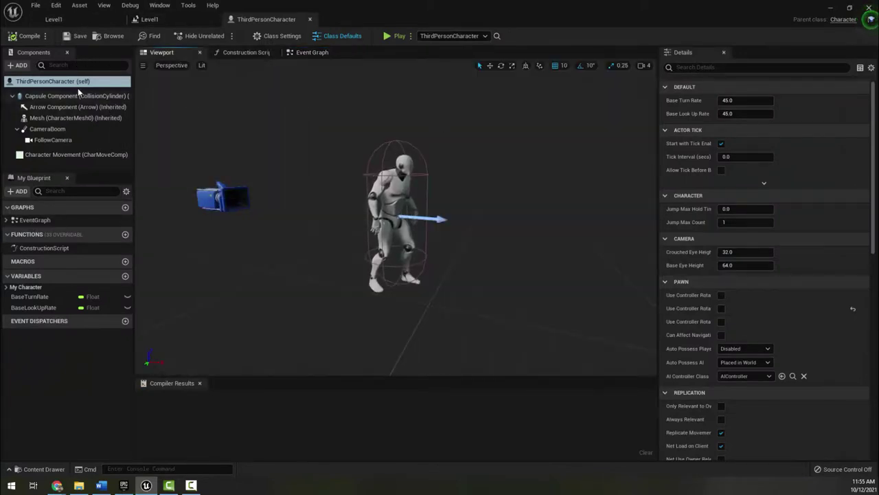
{"action": "left_click", "coordinate": [307, 54]}
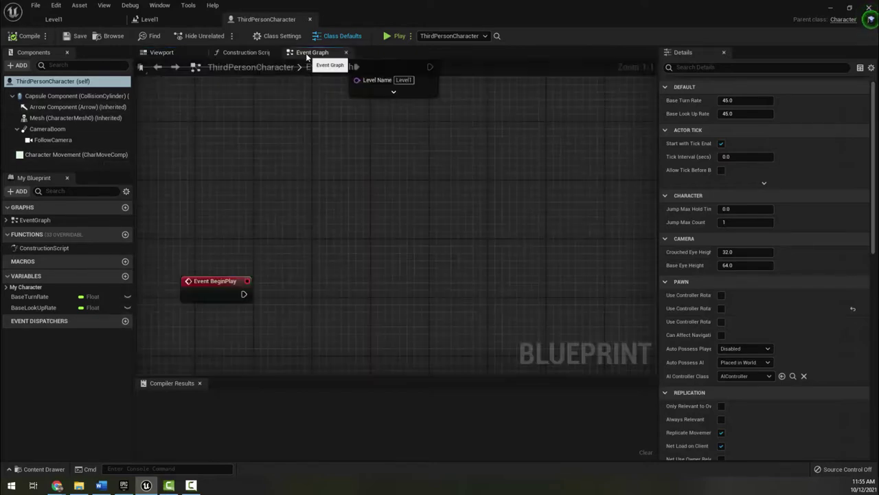
- Add a variable named Health to the character blueprint and set its type to Integer
{"action": "right_click_drag", "start_coordinate": [295, 144], "coordinate": [434, 140]}
{"action": "left_click_drag", "start_coordinate": [352, 257], "coordinate": [226, 340]}
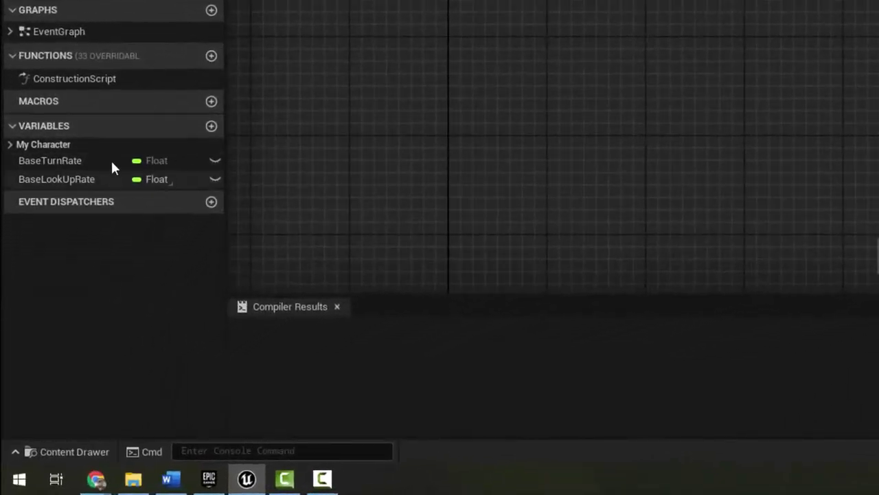
{"action": "left_click", "coordinate": [210, 127]}
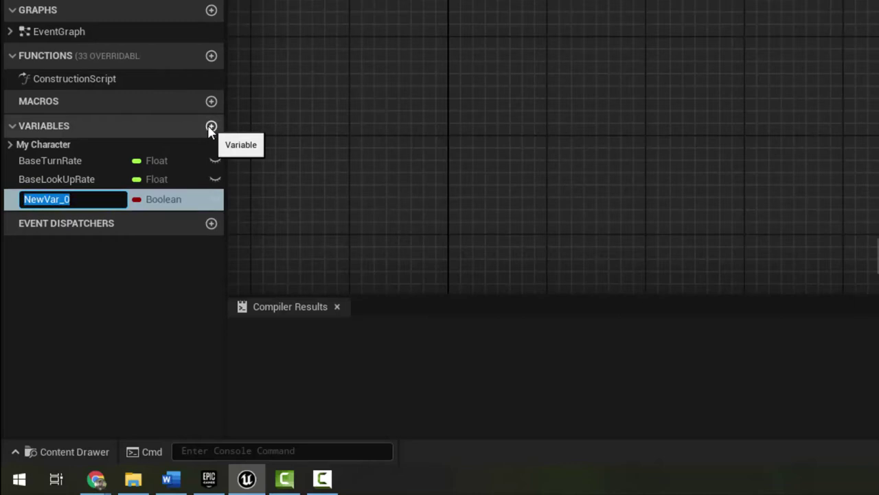
{"action": "type", "text": "Health"}
{"action": "key", "text": "Return"}
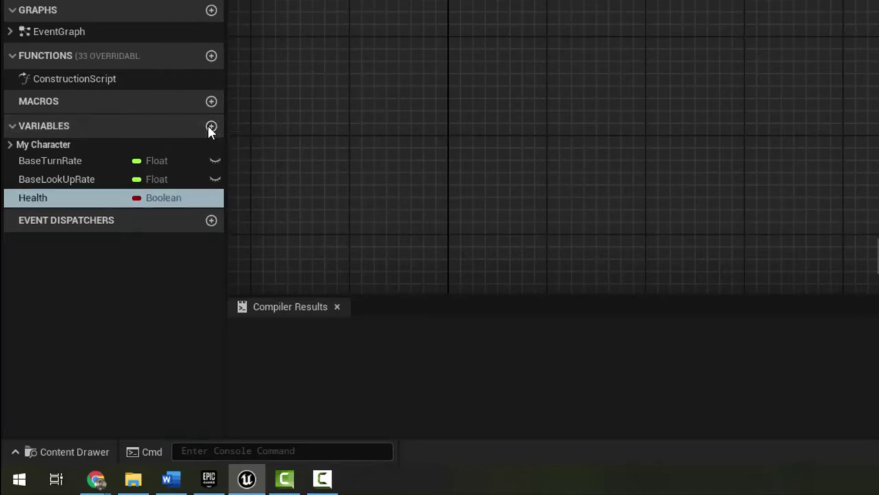
{"action": "left_click", "coordinate": [170, 199]}
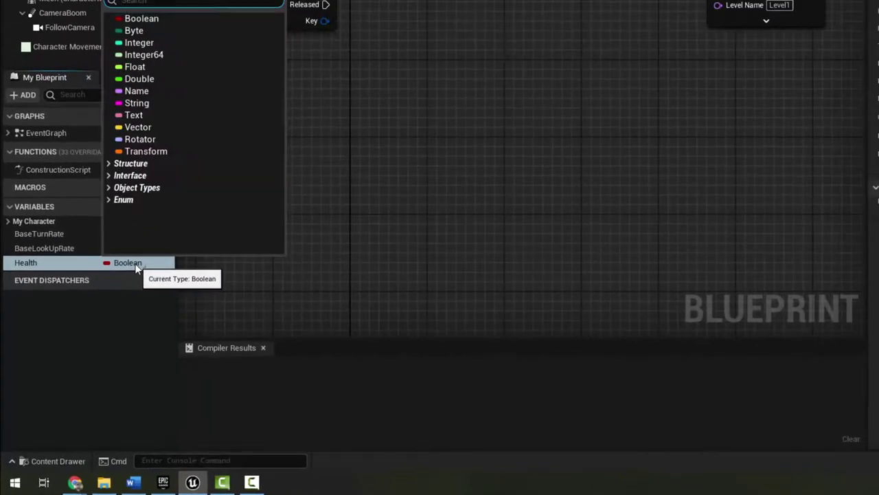
{"action": "left_click", "coordinate": [157, 42]}
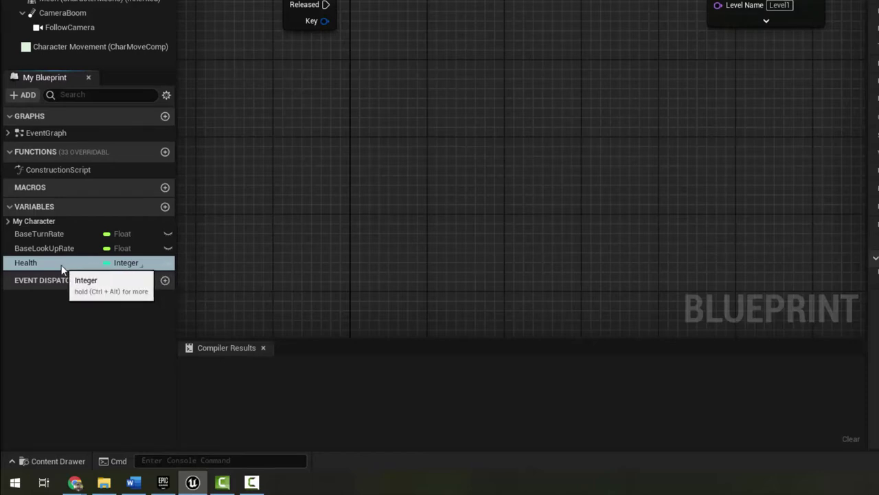
- Add a second Integer variable named Score to the character blueprint
{"action": "left_click", "coordinate": [165, 207]}
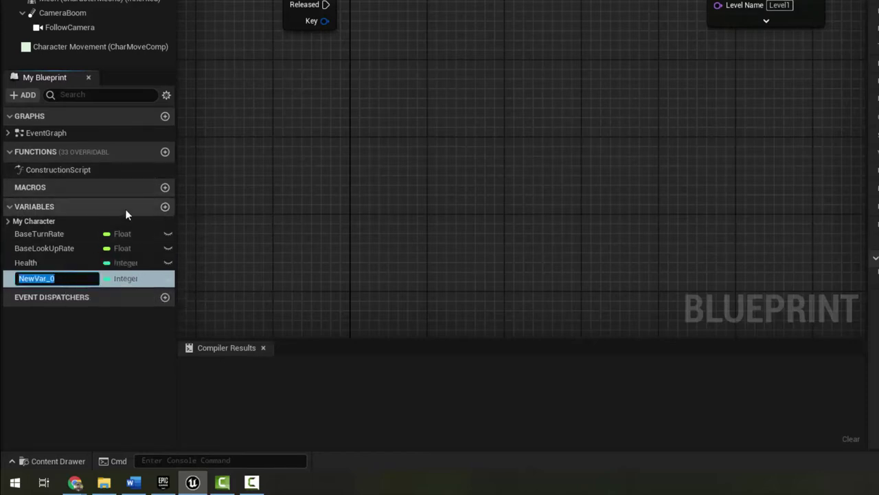
{"action": "type", "text": "Sco"}
{"action": "key", "text": "BackSpace"}
{"action": "type", "text": "ore"}
{"action": "key", "text": "Return"}
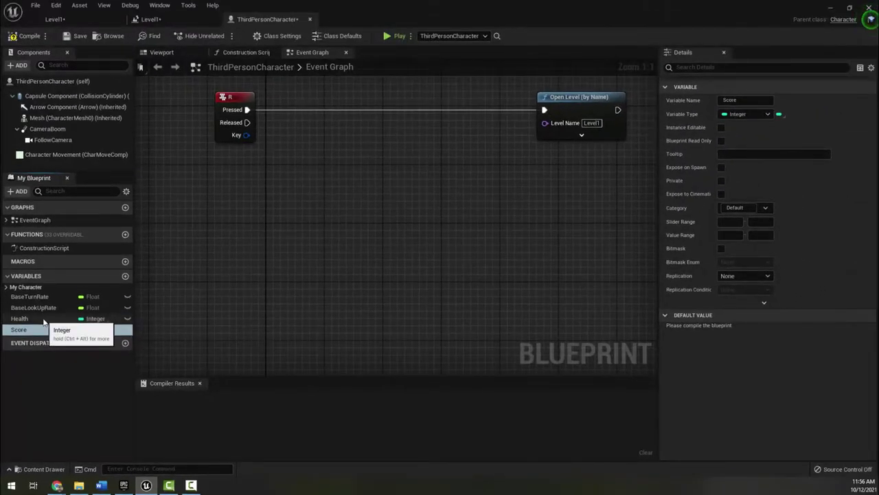
- Give the Health variable a default value of 100 and make it instance editable, compiling the blueprint before and after
{"action": "left_click", "coordinate": [29, 37]}
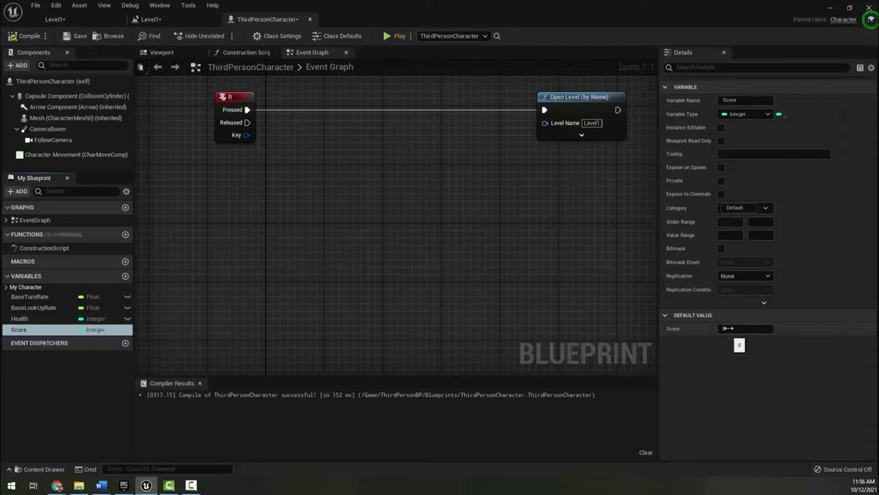
{"action": "left_click", "coordinate": [45, 318]}
{"action": "left_click", "coordinate": [740, 328]}
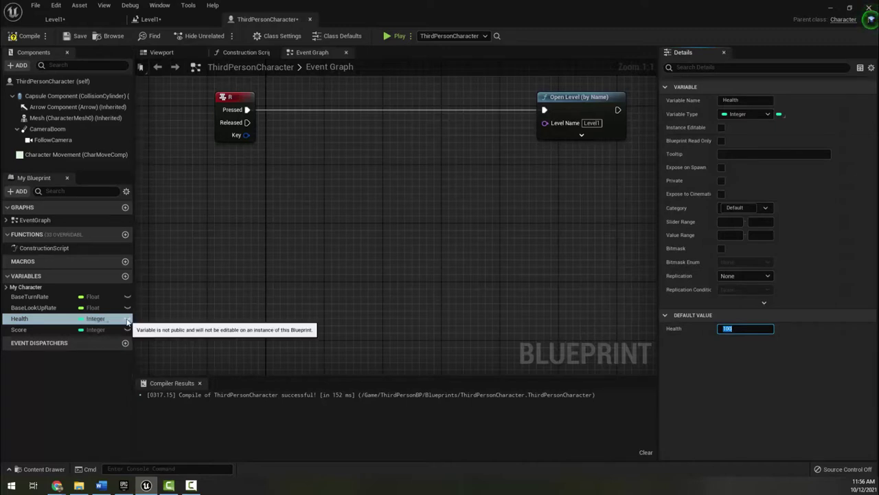
{"action": "left_click", "coordinate": [127, 320]}
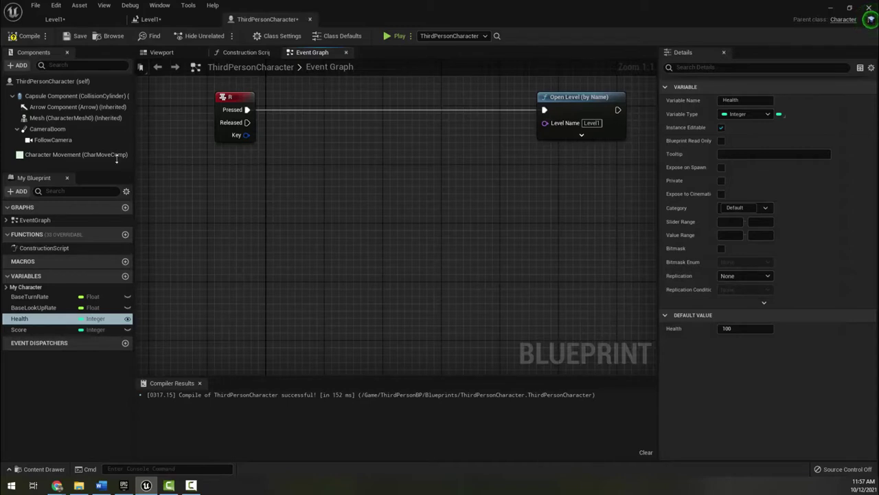
{"action": "left_click", "coordinate": [26, 36]}
- Add a Print String node aligned after Event BeginPlay and feed the Health variable into its In String input
{"action": "right_click_drag", "start_coordinate": [356, 266], "coordinate": [322, 154]}
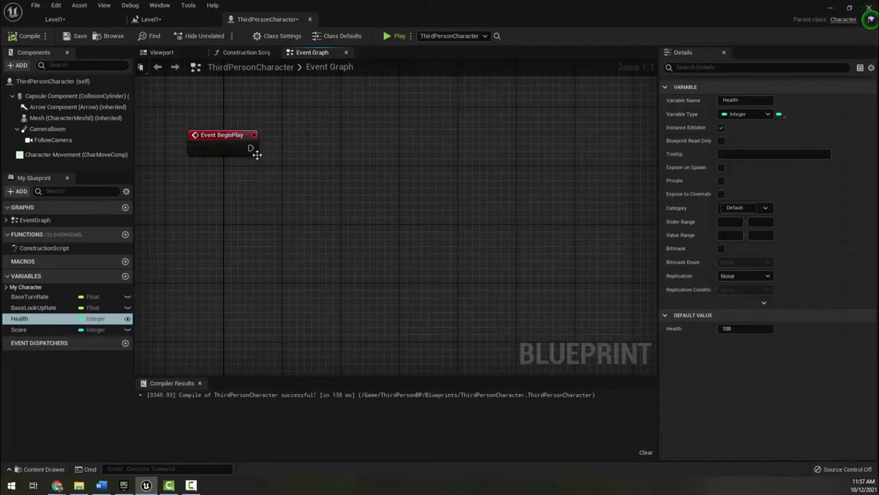
{"action": "left_click_drag", "start_coordinate": [251, 148], "coordinate": [374, 150]}
{"action": "type", "text": "p"}
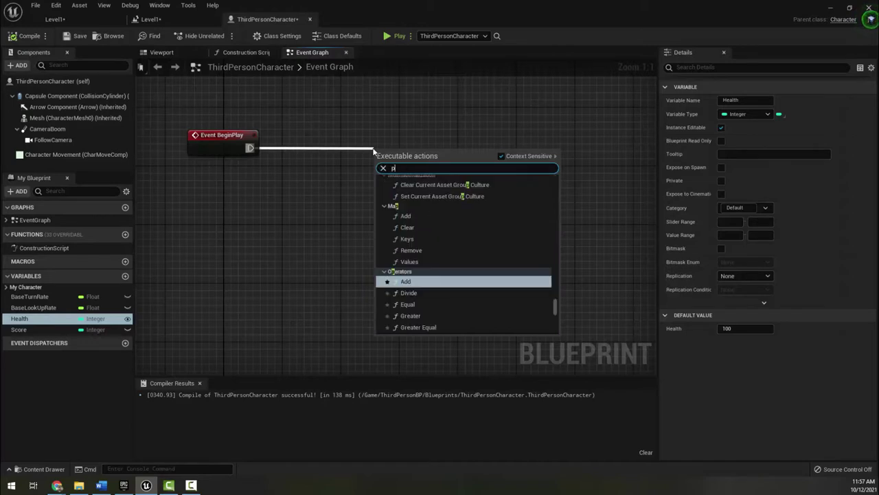
{"action": "type", "text": "rint"}
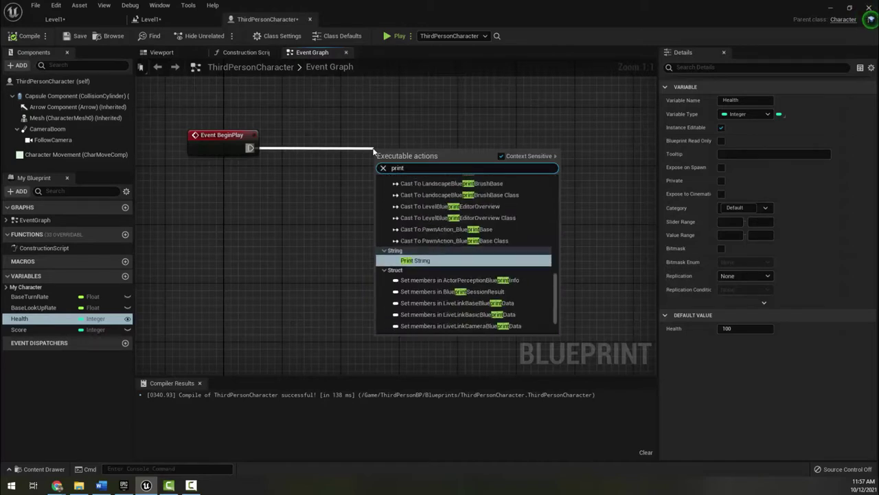
{"action": "left_click", "coordinate": [416, 260]}
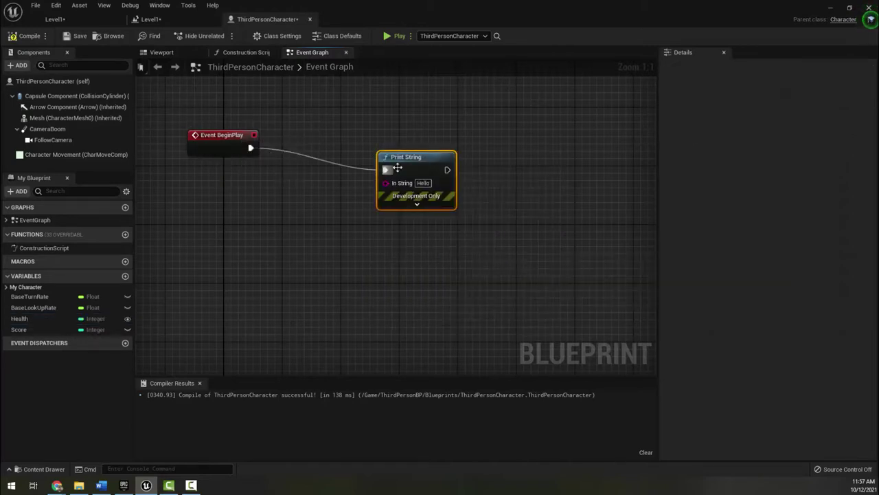
{"action": "left_click_drag", "start_coordinate": [420, 168], "coordinate": [428, 146]}
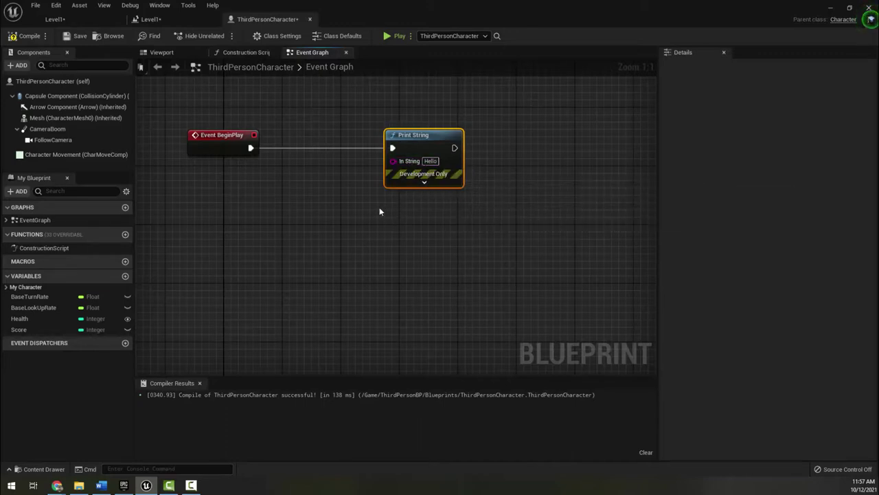
{"action": "mouse_move", "coordinate": [21, 318]}
{"action": "left_mouse_down"}
{"action": "mouse_move", "coordinate": [184, 273]}
{"action": "mouse_move", "coordinate": [256, 202]}
{"action": "mouse_move", "coordinate": [392, 162]}
{"action": "left_mouse_up"}
{"action": "left_click", "coordinate": [278, 218]}
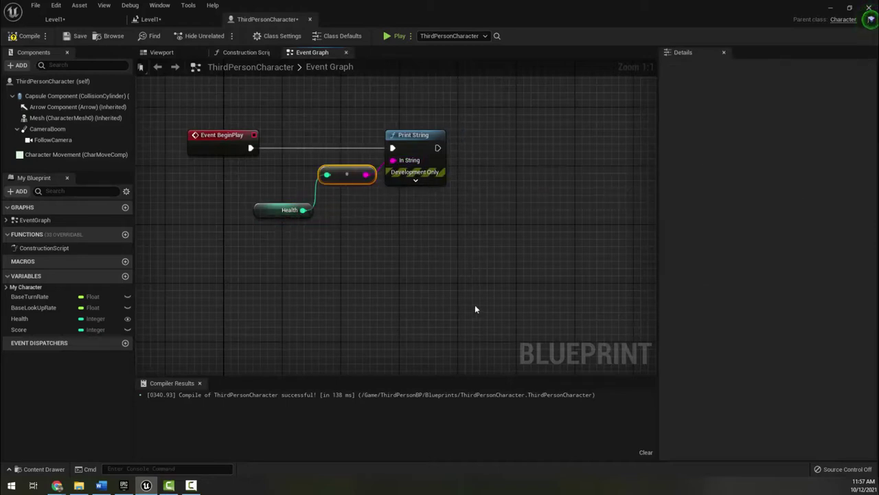
- Add a Delay node after Print String with a duration of 0.5 seconds
{"action": "left_click_drag", "start_coordinate": [422, 140], "coordinate": [505, 149]}
{"action": "type", "text": "delay"}
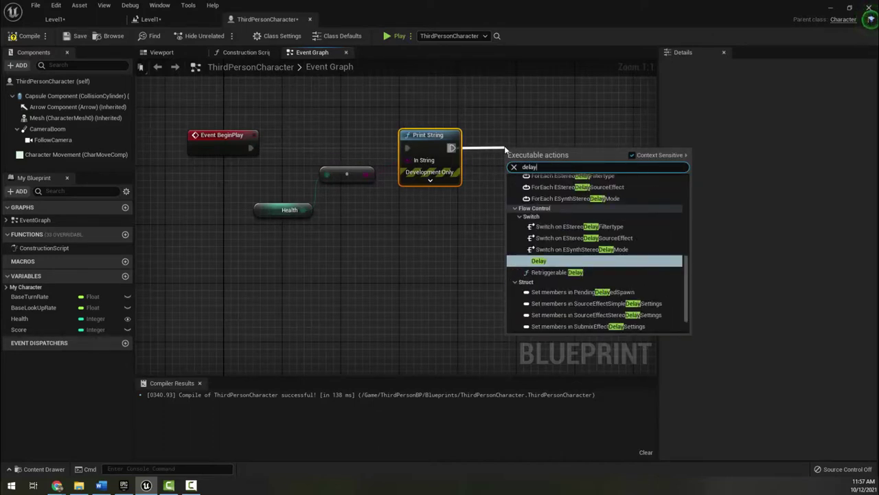
{"action": "key", "text": "Return"}
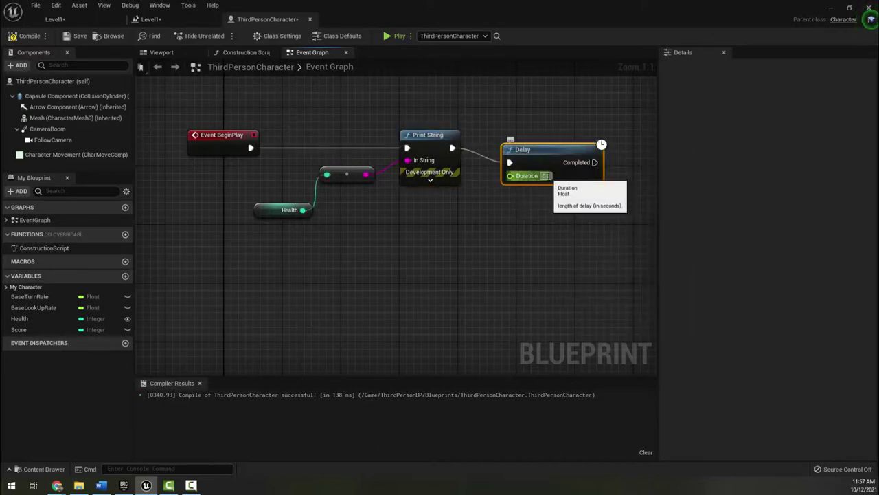
{"action": "left_click", "coordinate": [546, 175]}
{"action": "type", "text": ".5"}
{"action": "left_click", "coordinate": [557, 209]}
- Loop the Delay's Completed output back to the Print String execution input and compile the blueprint
{"action": "left_click_drag", "start_coordinate": [556, 149], "coordinate": [408, 148]}
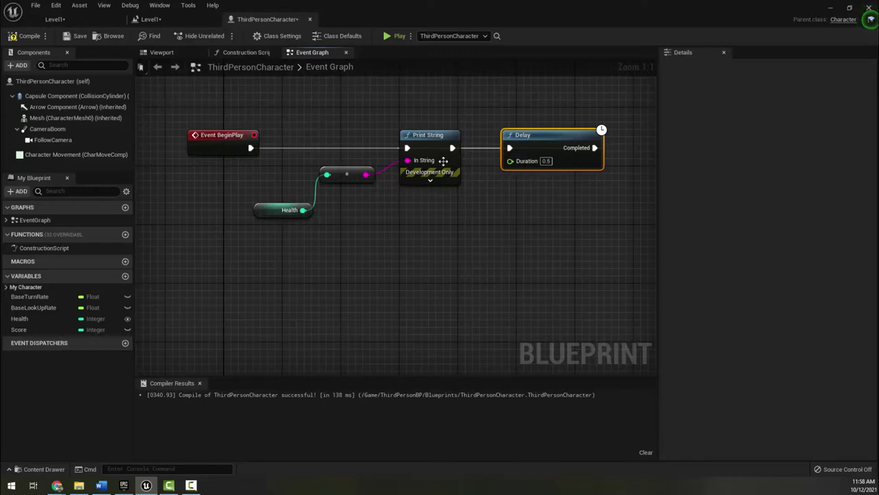
{"action": "left_click", "coordinate": [12, 35]}
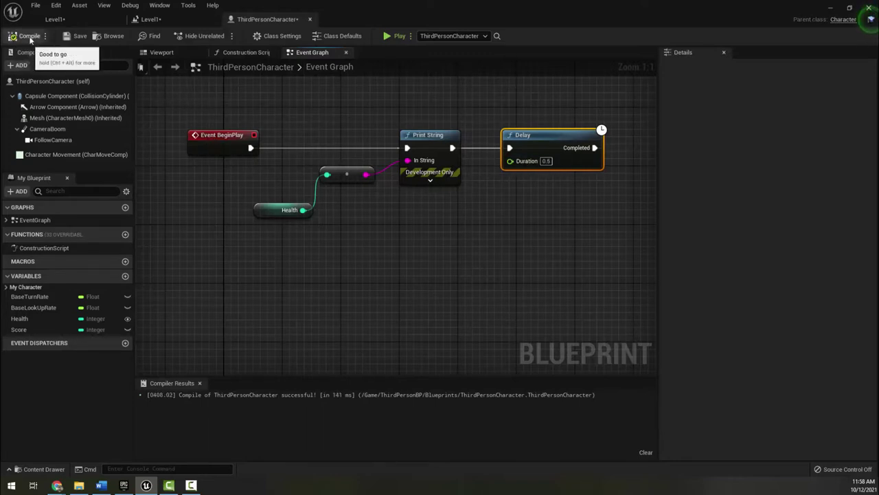
- Play Level1 to check the printed Health value while walking the character forward, and stop the session
{"action": "left_click", "coordinate": [73, 19]}
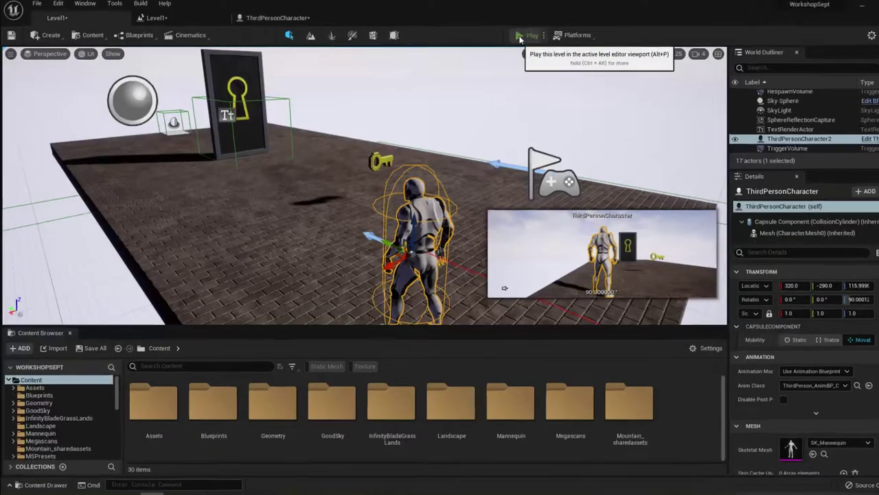
{"action": "left_click", "coordinate": [500, 35]}
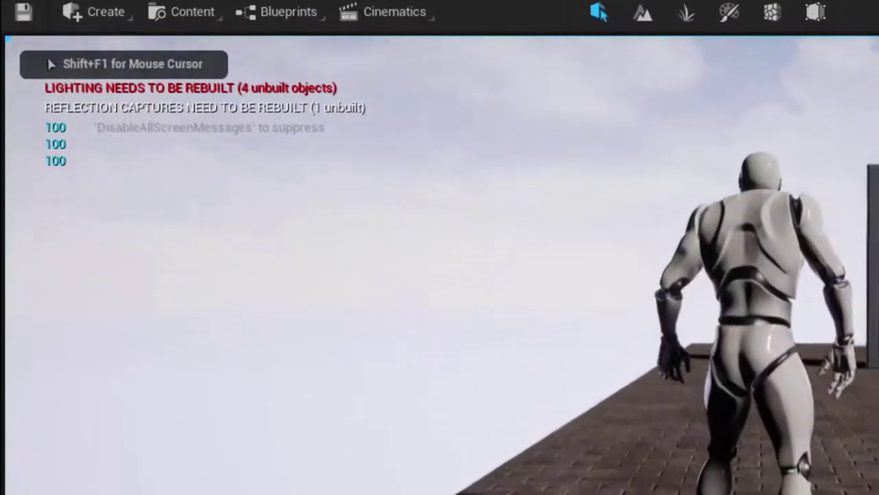
{"action": "key", "text": "w"}
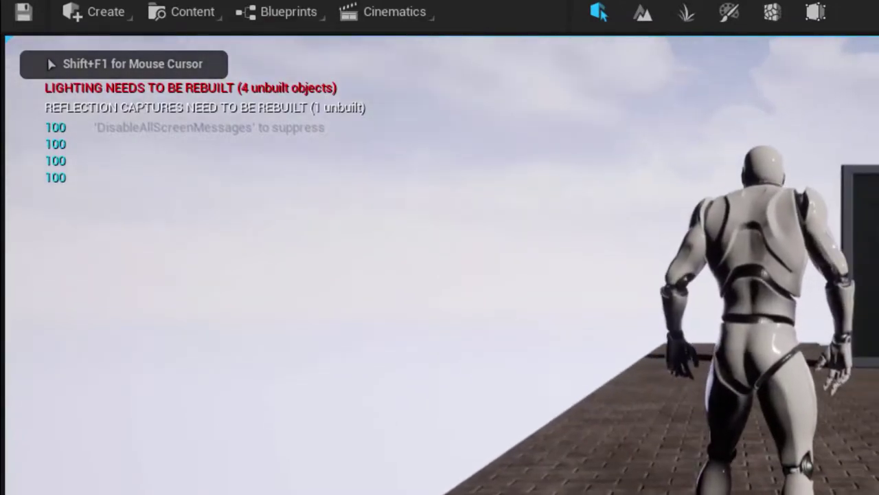
{"action": "key", "text": "w"}
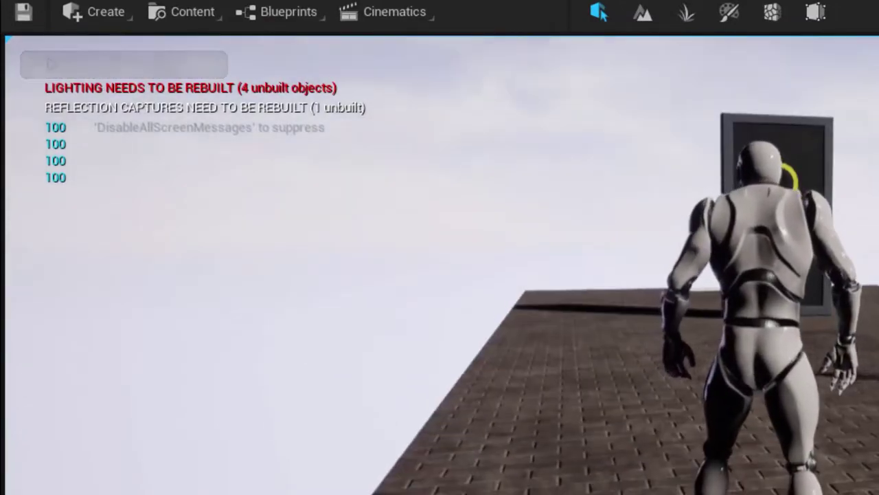
{"action": "key", "text": "Escape"}
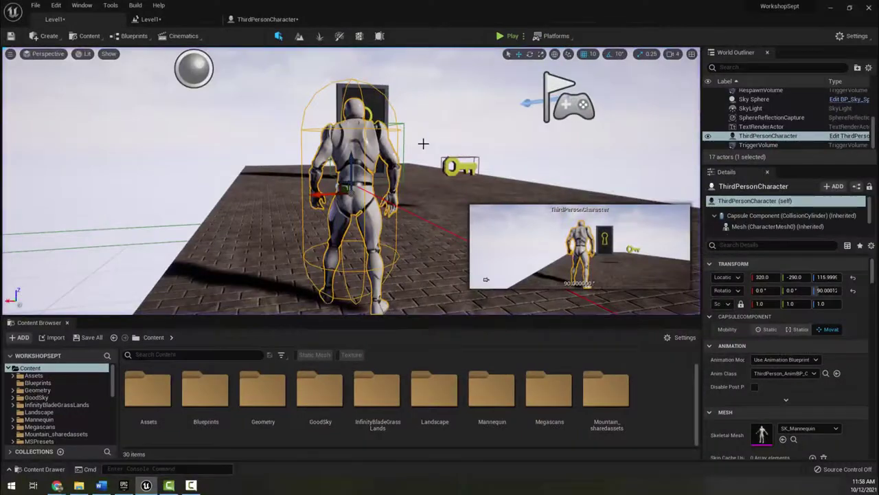
{"action": "key", "text": "s"}
{"action": "right_click_drag", "start_coordinate": [352, 182], "coordinate": [347, 205]}
{"action": "right_click_drag", "start_coordinate": [206, 164], "coordinate": [196, 164]}
{"action": "left_click", "coordinate": [174, 163]}
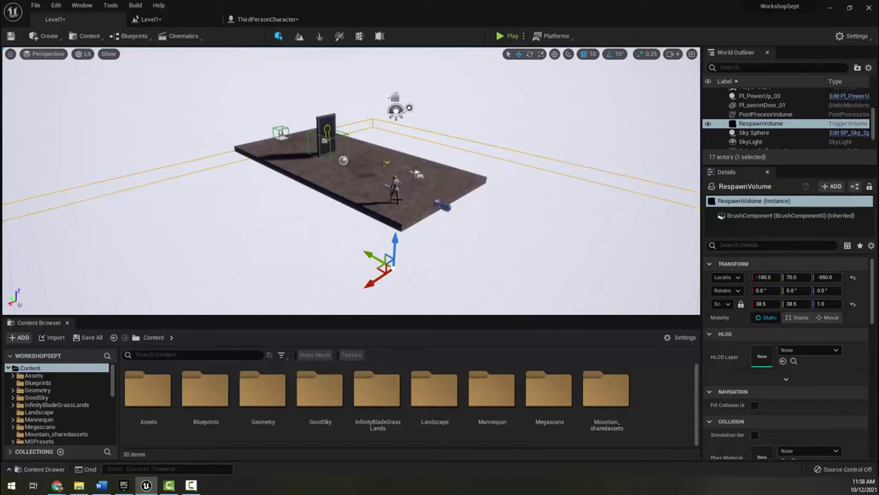
{"action": "scroll", "coordinate": [410, 215], "scroll_direction": "up", "scroll_amount": 10}
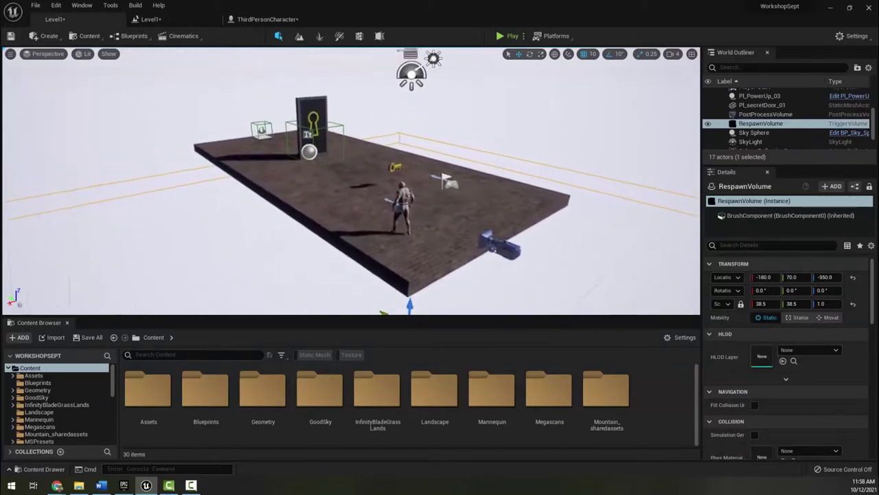
{"action": "right_click_drag", "start_coordinate": [168, 115], "coordinate": [169, 114]}
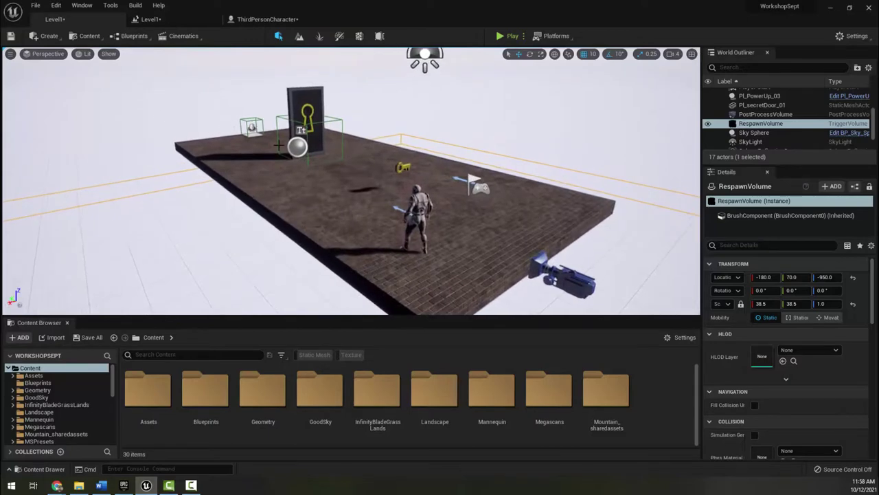
{"action": "right_click_drag", "start_coordinate": [225, 134], "coordinate": [224, 134]}
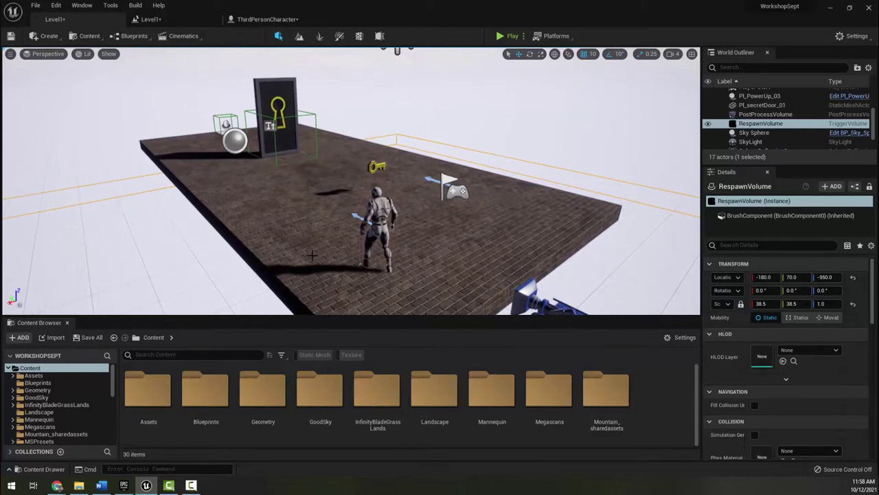
- Examine the respawn logic in the Level1 blueprint, from Event BeginPlay to the RespawnVolume overlap, cast and Teleport nodes
{"action": "left_click", "coordinate": [172, 19]}
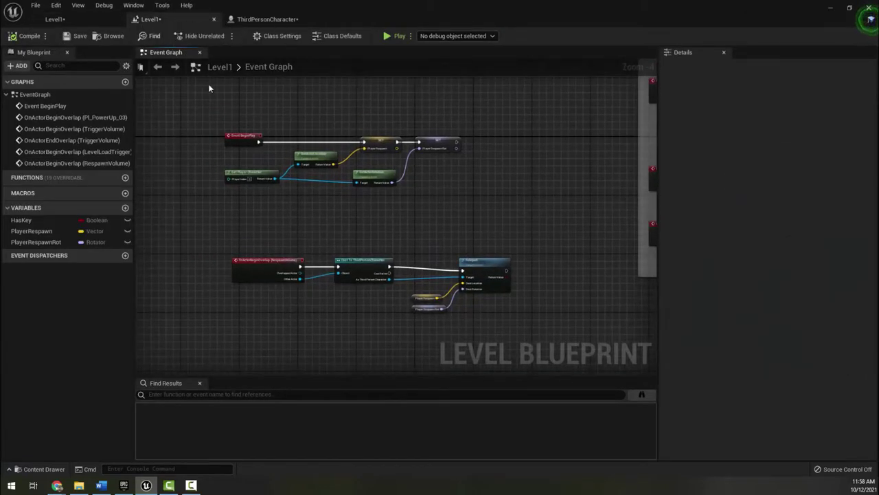
{"action": "scroll", "coordinate": [347, 234], "scroll_direction": "down", "scroll_amount": 2}
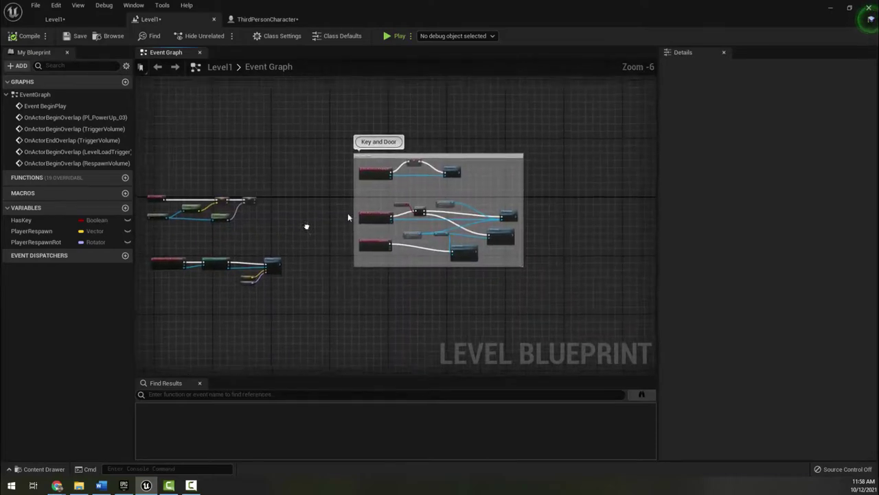
{"action": "scroll", "coordinate": [447, 208], "scroll_direction": "up", "scroll_amount": 3}
{"action": "right_click_drag", "start_coordinate": [305, 210], "coordinate": [466, 177]}
{"action": "scroll", "coordinate": [215, 178], "scroll_direction": "up", "scroll_amount": 2}
{"action": "right_click_drag", "start_coordinate": [270, 144], "coordinate": [298, 103]}
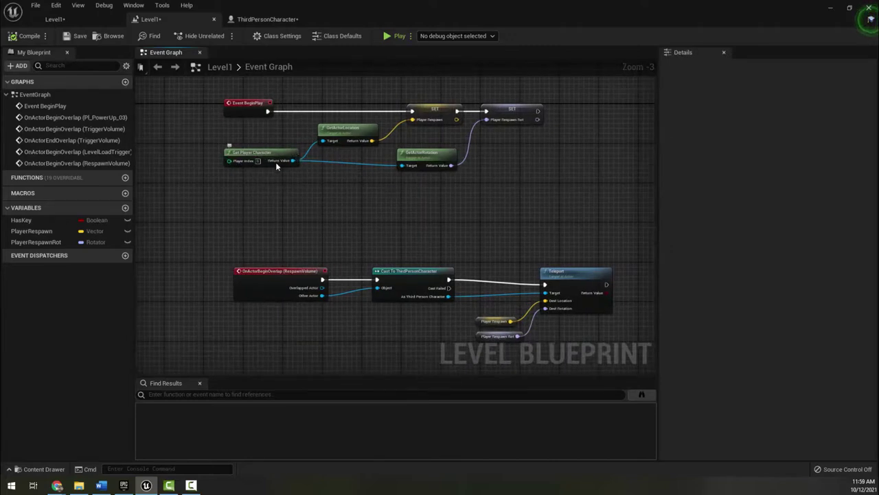
{"action": "scroll", "coordinate": [375, 138], "scroll_direction": "up", "scroll_amount": 3}
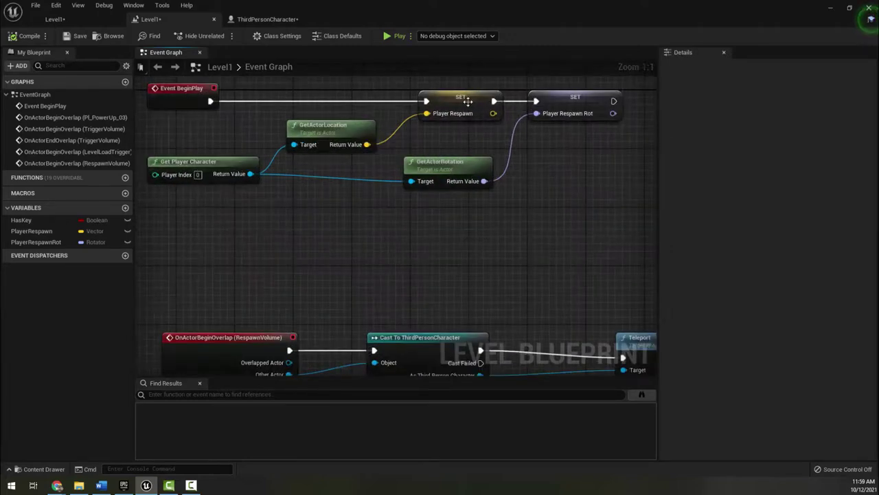
{"action": "right_click_drag", "start_coordinate": [497, 267], "coordinate": [461, 96]}
{"action": "right_click_drag", "start_coordinate": [394, 306], "coordinate": [275, 264]}
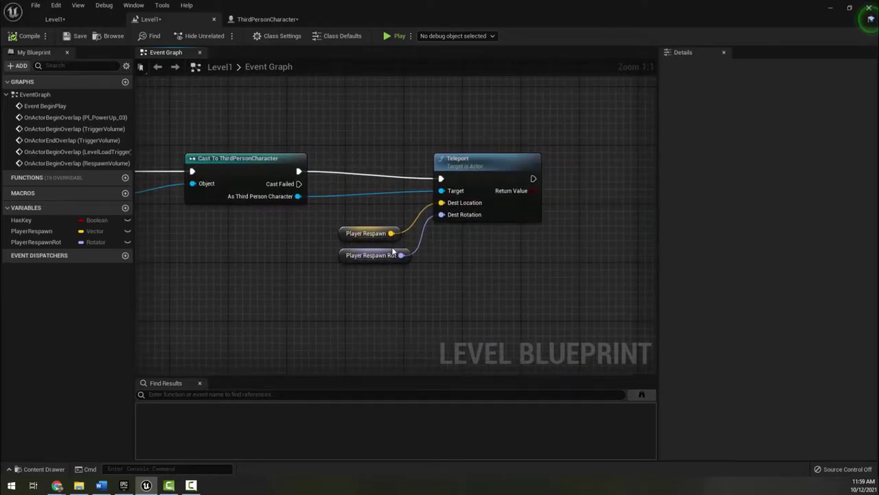
{"action": "right_click_drag", "start_coordinate": [342, 161], "coordinate": [331, 185]}
{"action": "right_click_drag", "start_coordinate": [243, 263], "coordinate": [323, 258]}
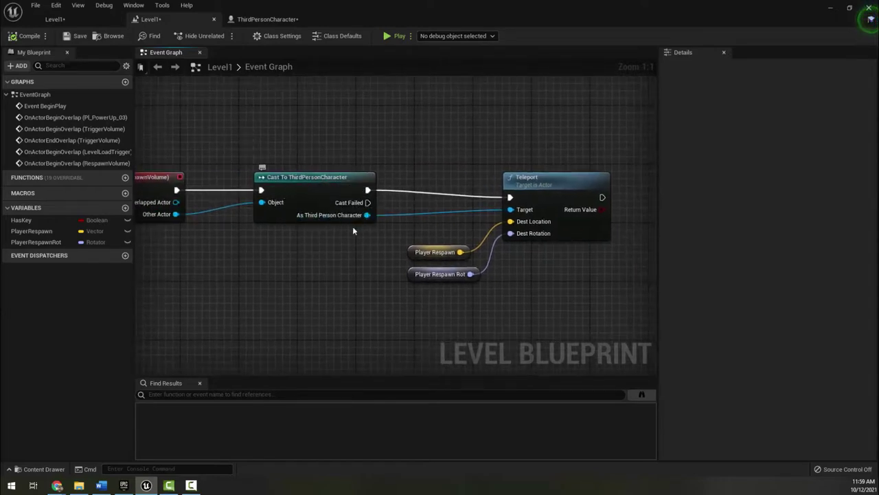
- Move Teleport and its two respawn variable nodes away from Cast To ThirdPersonCharacter to make room, and straighten the execution wire
{"action": "left_click_drag", "start_coordinate": [421, 135], "coordinate": [540, 309]}
{"action": "left_click_drag", "start_coordinate": [566, 200], "coordinate": [624, 191]}
{"action": "right_click_drag", "start_coordinate": [314, 265], "coordinate": [323, 254]}
{"action": "left_click_drag", "start_coordinate": [309, 185], "coordinate": [295, 184]}
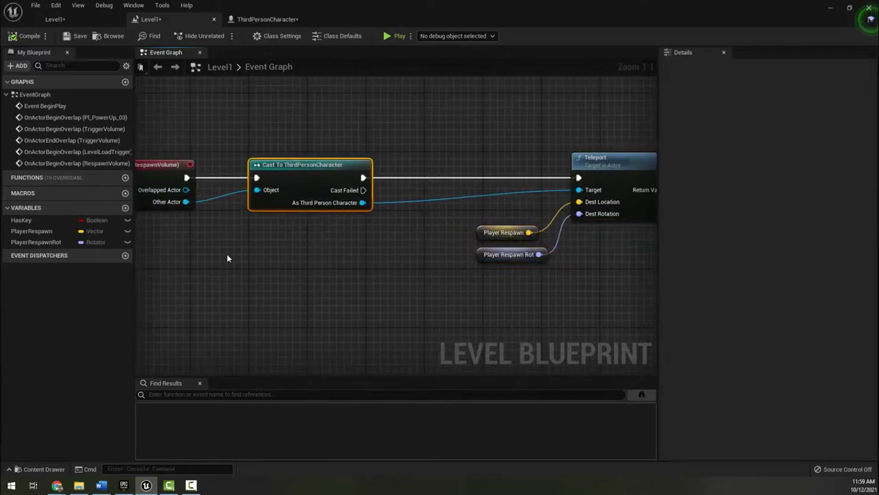
{"action": "right_click_drag", "start_coordinate": [226, 253], "coordinate": [286, 254]}
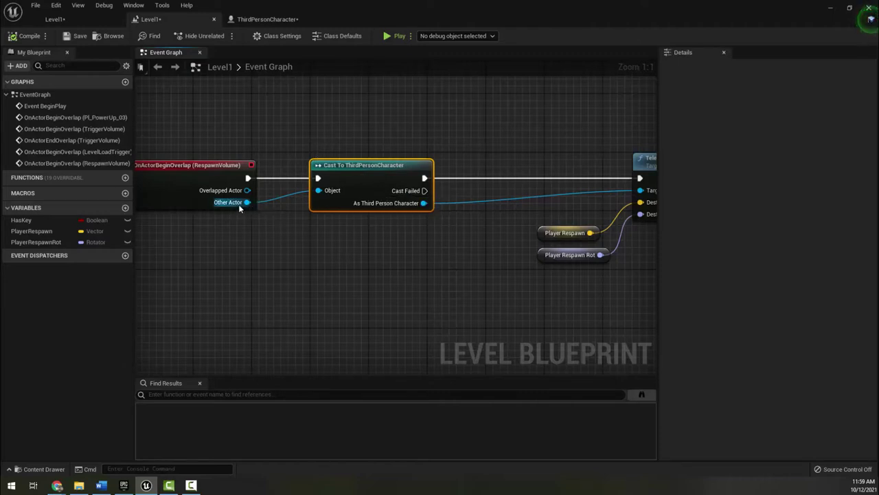
{"action": "right_click_drag", "start_coordinate": [276, 301], "coordinate": [169, 300]}
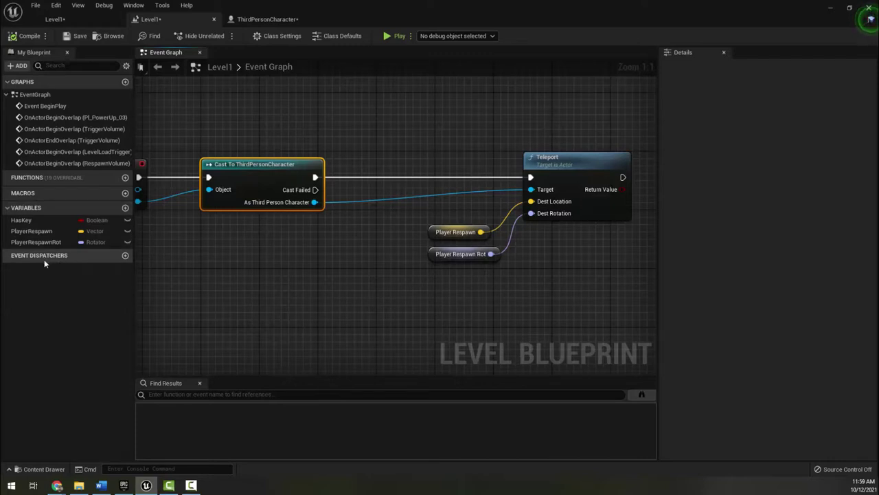
- Add a Get Health node from the cast's As Third Person Character output and place it below the cast
{"action": "left_click_drag", "start_coordinate": [314, 202], "coordinate": [346, 282]}
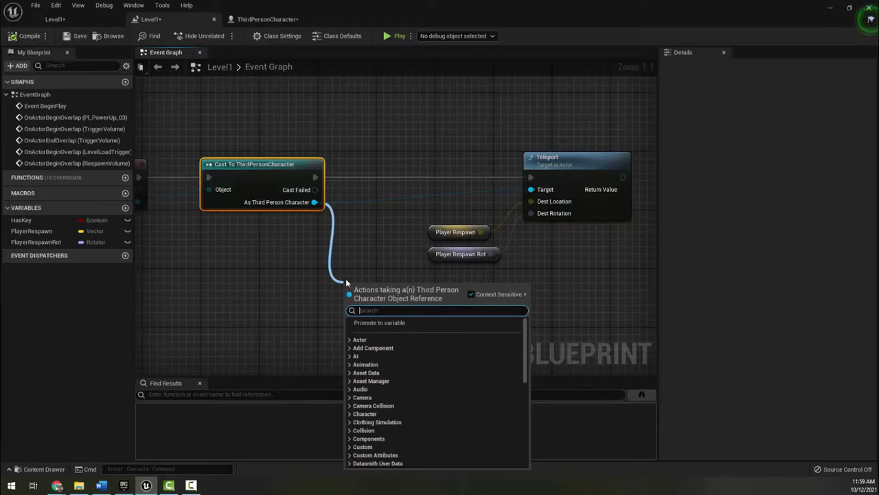
{"action": "type", "text": "health"}
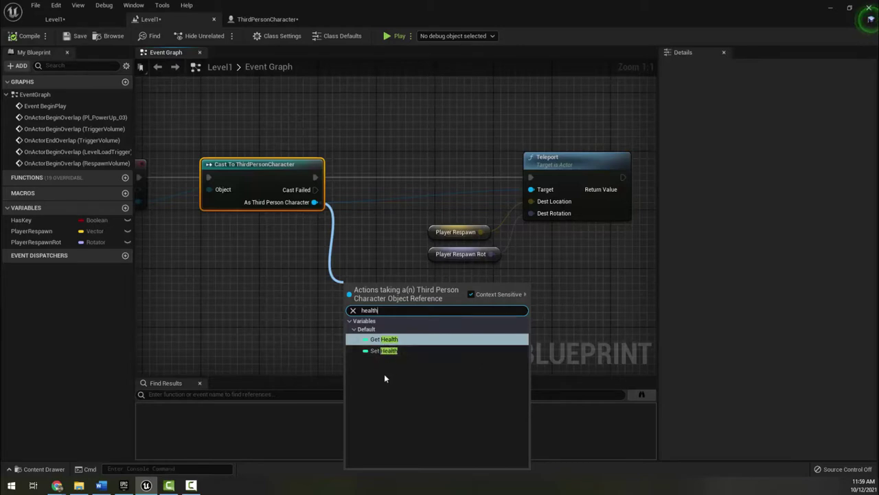
{"action": "left_click", "coordinate": [384, 339]}
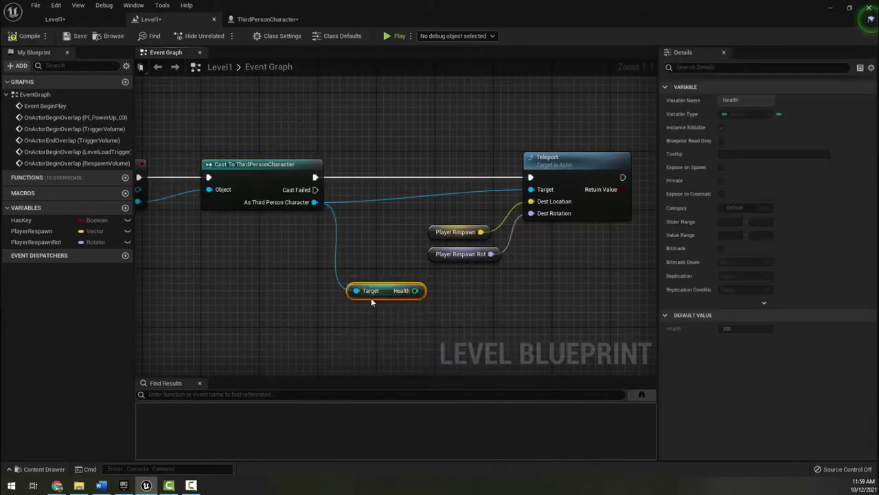
{"action": "left_click_drag", "start_coordinate": [384, 288], "coordinate": [306, 285]}
- Shift the Teleport group farther from the cast and add a Set Health node from the As Third Person Character output
{"action": "left_click_drag", "start_coordinate": [427, 148], "coordinate": [601, 318]}
{"action": "left_click_drag", "start_coordinate": [581, 167], "coordinate": [623, 167]}
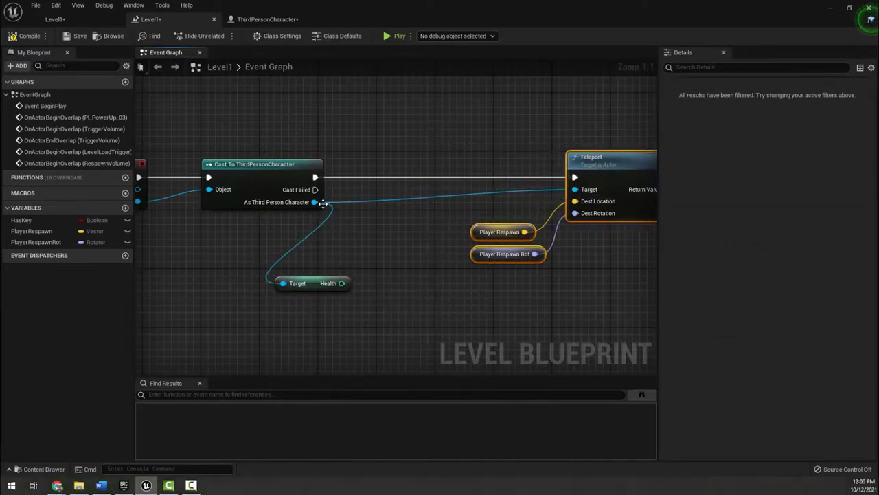
{"action": "left_click_drag", "start_coordinate": [314, 202], "coordinate": [395, 129]}
{"action": "type", "text": "set"}
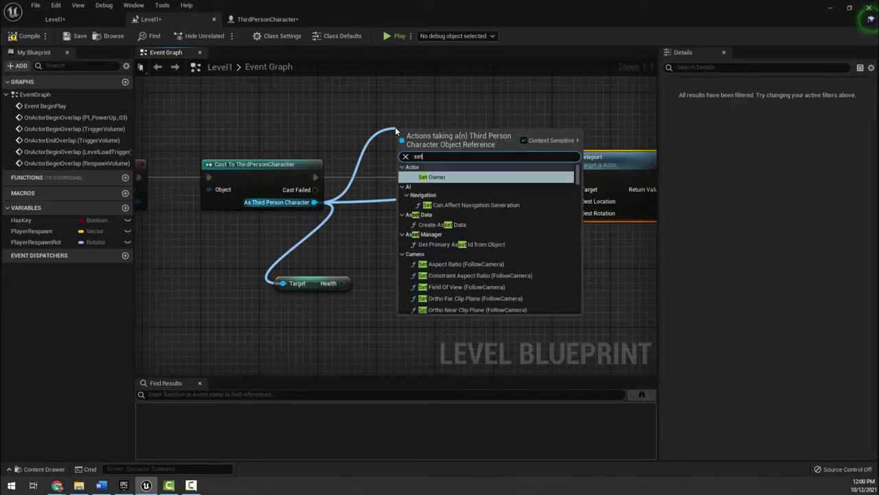
{"action": "type", "text": " health"}
{"action": "left_click", "coordinate": [430, 186]}
{"action": "left_click_drag", "start_coordinate": [419, 160], "coordinate": [434, 174]}
- Wire the Set Health node's execution between Cast To ThirdPersonCharacter and Teleport, and align it with them
{"action": "left_click_drag", "start_coordinate": [314, 177], "coordinate": [574, 178]}
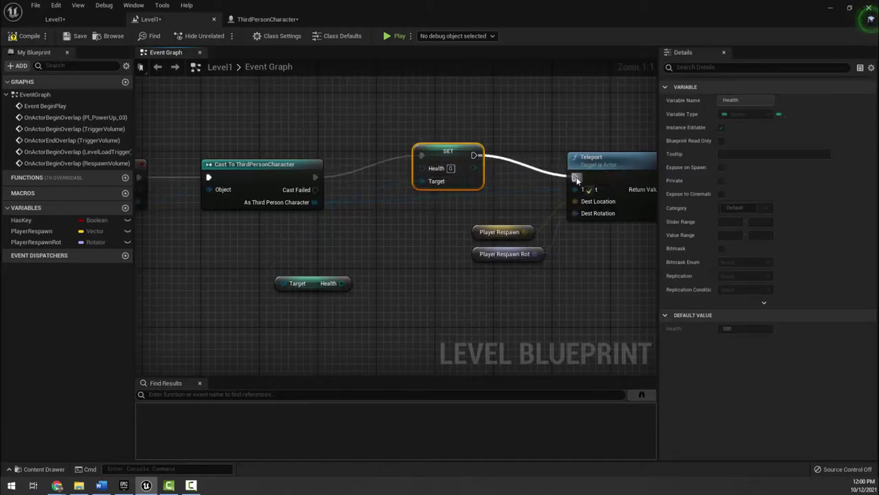
{"action": "left_click_drag", "start_coordinate": [442, 151], "coordinate": [419, 173]}
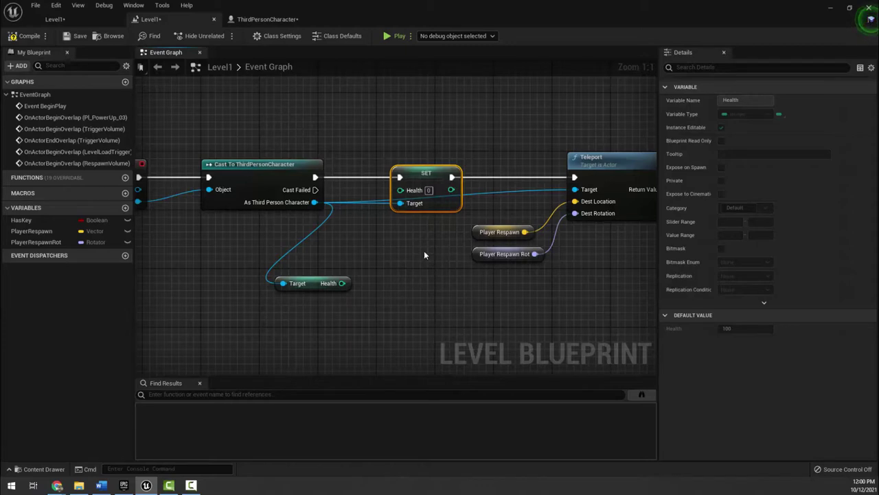
{"action": "left_click_drag", "start_coordinate": [426, 172], "coordinate": [440, 172]}
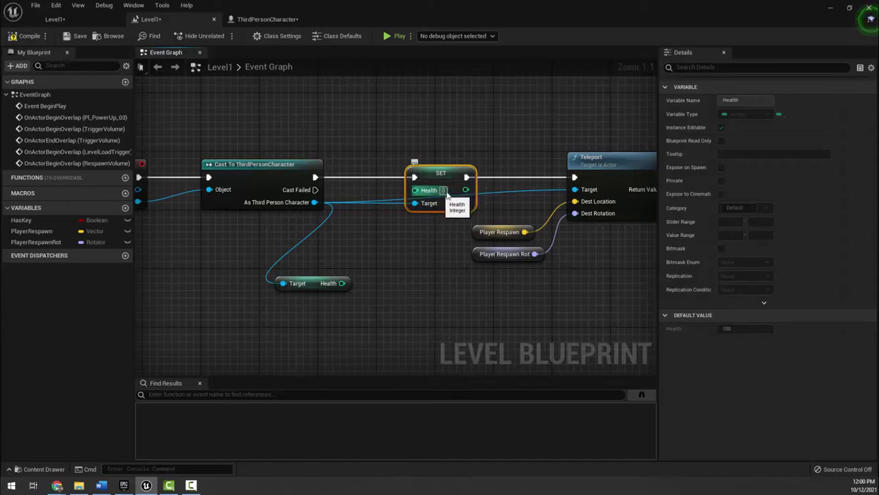
- Add a Subtract node from the Get Health output, with 5 as the amount to subtract
{"action": "mouse_move", "coordinate": [339, 289]}
{"action": "left_mouse_down"}
{"action": "mouse_move", "coordinate": [287, 289]}
{"action": "mouse_move", "coordinate": [348, 255]}
{"action": "left_mouse_up"}
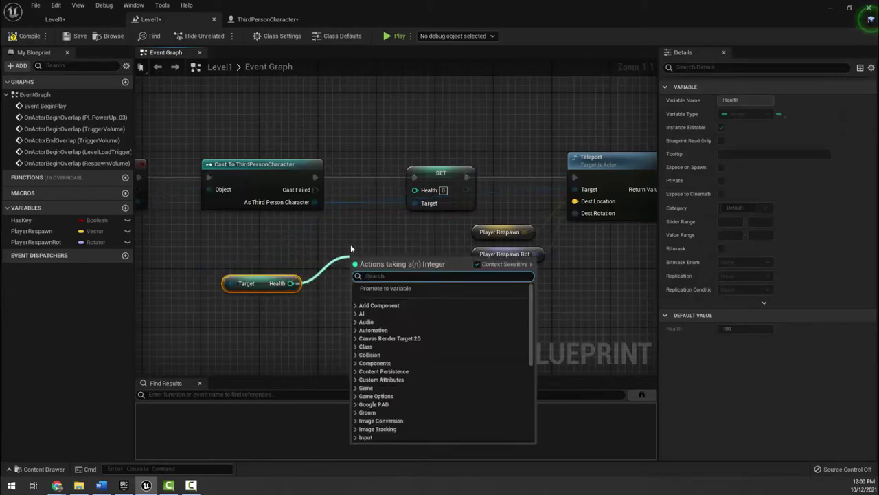
{"action": "type", "text": "-"}
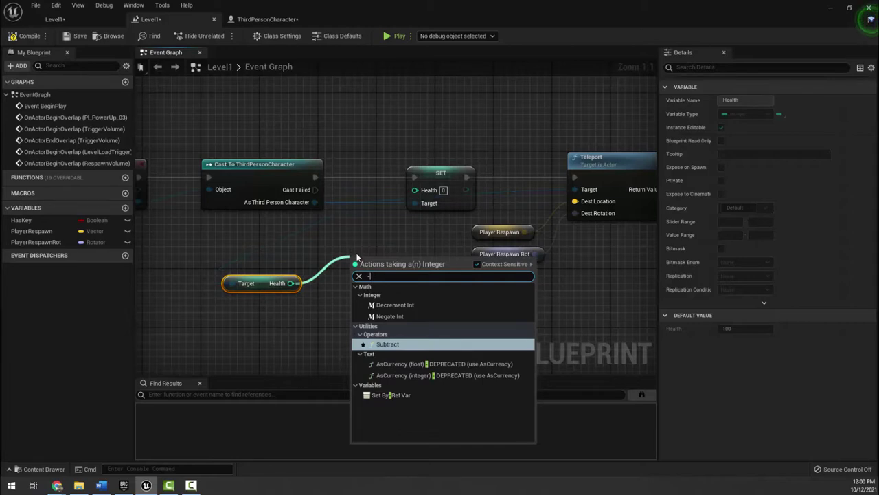
{"action": "left_click", "coordinate": [390, 348]}
{"action": "left_click_drag", "start_coordinate": [378, 274], "coordinate": [362, 277]}
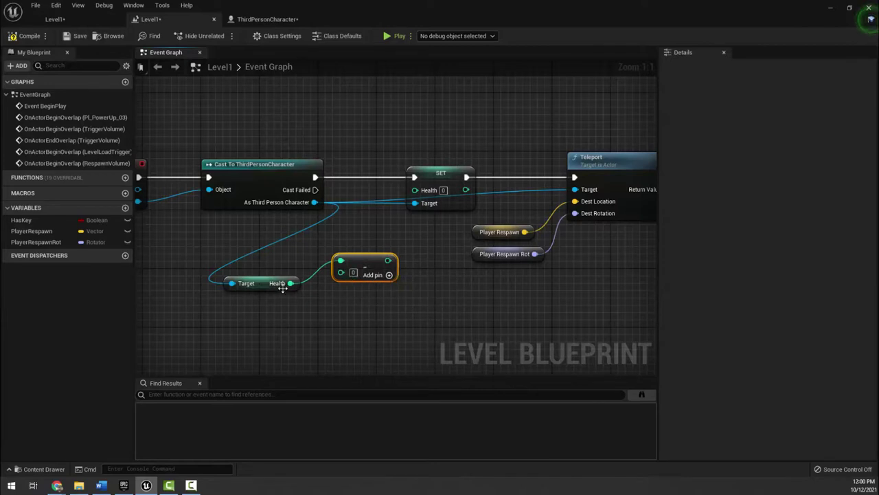
{"action": "type", "text": "5"}
{"action": "left_click", "coordinate": [360, 301]}
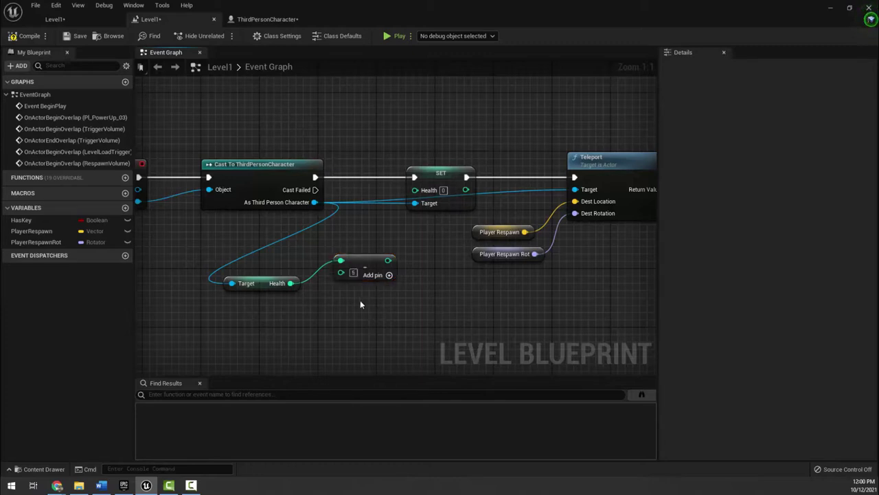
- Connect the Subtract result to the Health input of the Set node, tidy the nodes and compile the level blueprint
{"action": "mouse_move", "coordinate": [390, 261]}
{"action": "left_mouse_down"}
{"action": "mouse_move", "coordinate": [393, 190]}
{"action": "mouse_move", "coordinate": [416, 190]}
{"action": "left_mouse_up"}
{"action": "left_click", "coordinate": [371, 267]}
{"action": "left_click_drag", "start_coordinate": [371, 267], "coordinate": [378, 249]}
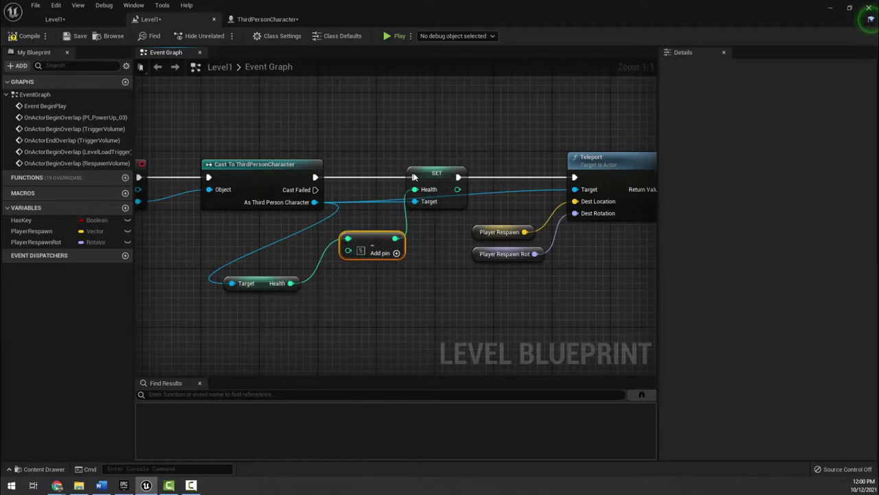
{"action": "left_click", "coordinate": [437, 173]}
{"action": "right_click_drag", "start_coordinate": [586, 230], "coordinate": [451, 226]}
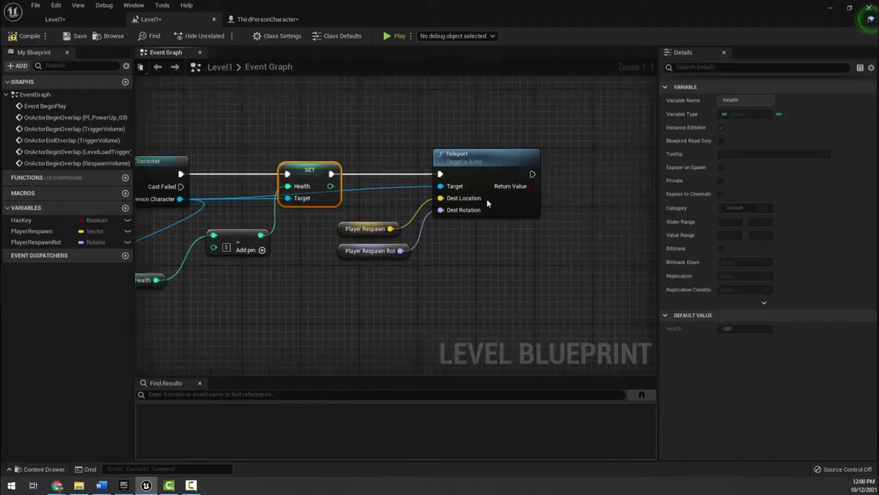
{"action": "right_click_drag", "start_coordinate": [405, 204], "coordinate": [506, 204]}
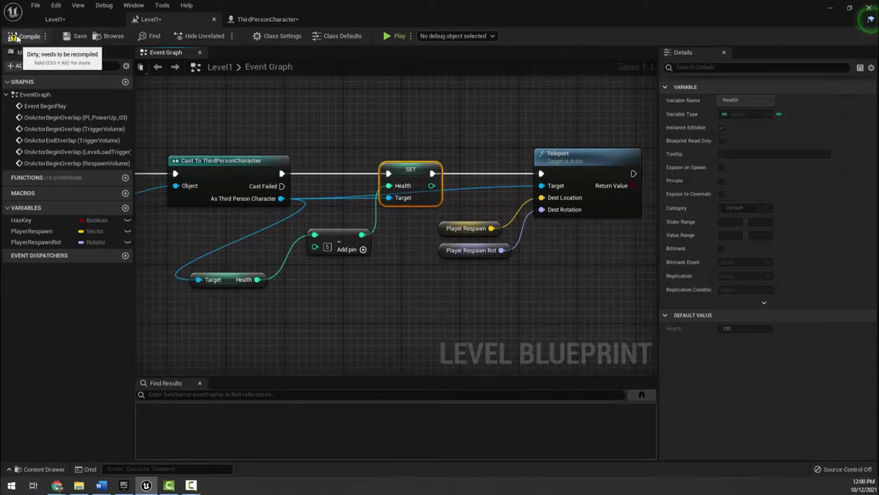
{"action": "left_click", "coordinate": [72, 35]}
- Play Level1, run the character off the floor's edge repeatedly to check the printed Health after each respawn, and stop the session
{"action": "left_click", "coordinate": [55, 19]}
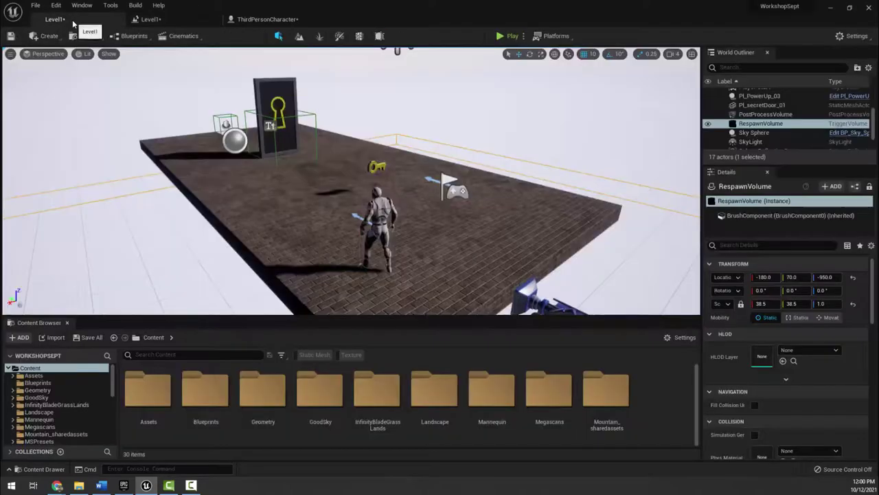
{"action": "left_click", "coordinate": [506, 37]}
{"action": "key", "text": "w"}
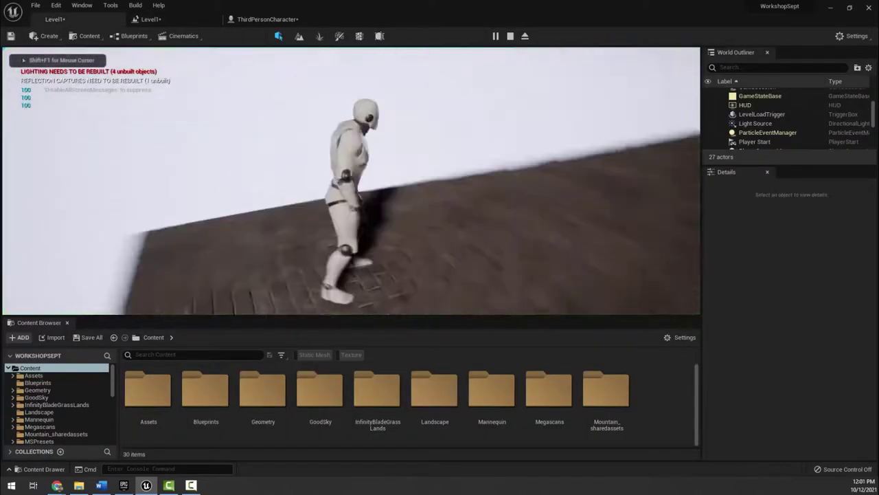
{"action": "key", "text": "w"}
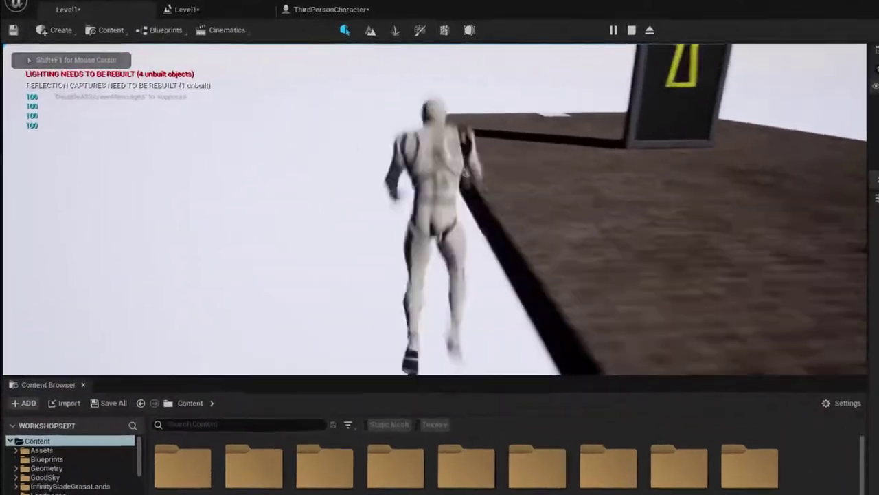
{"action": "key", "text": "space"}
{"action": "key", "text": "w"}
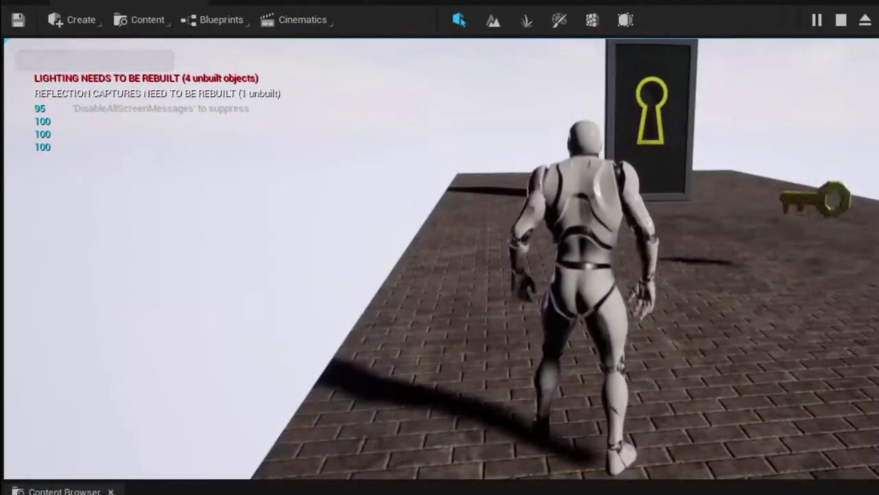
{"action": "key", "text": "w"}
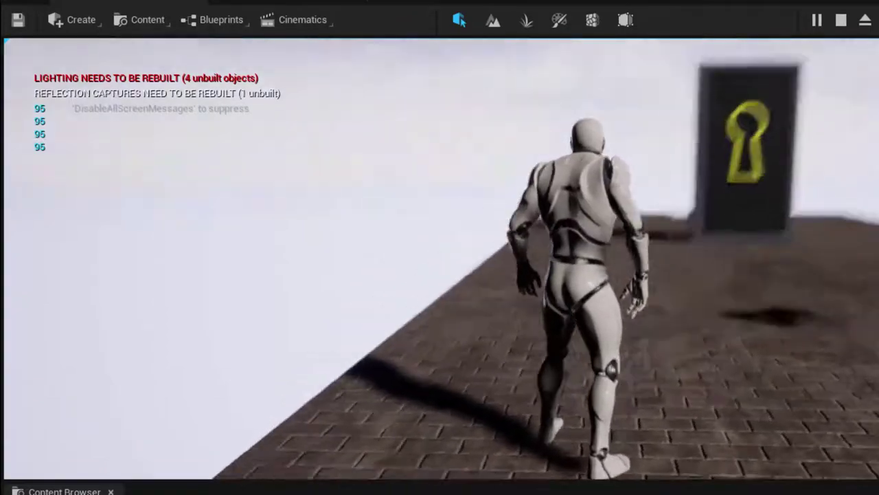
{"action": "key", "text": "w"}
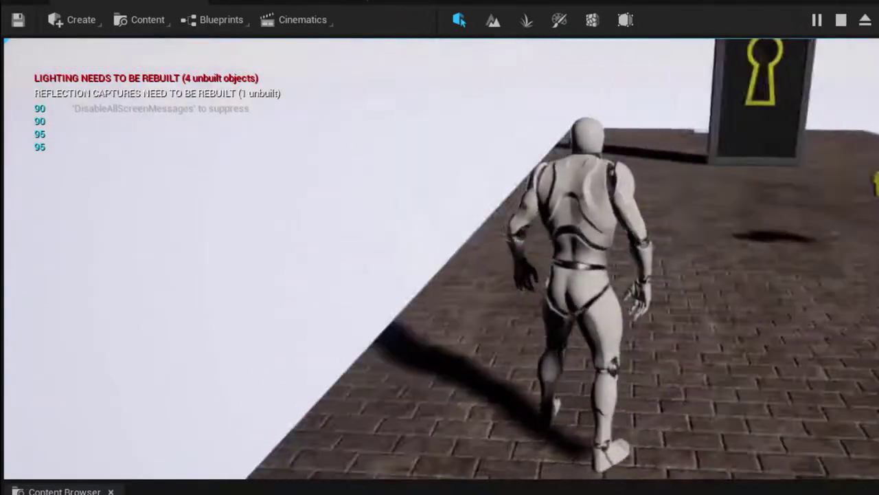
{"action": "key", "text": "w"}
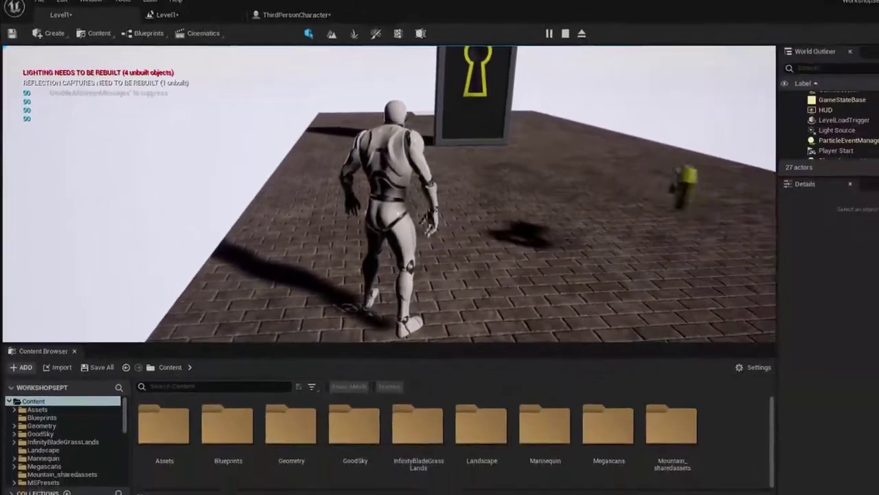
{"action": "key", "text": "Escape"}
- Add a Cylinder shape to the level on the open brick floor past the key
{"action": "key", "text": "s"}
{"action": "right_click_drag", "start_coordinate": [263, 185], "coordinate": [168, 257]}
{"action": "key", "text": "d"}
{"action": "key", "text": "w"}
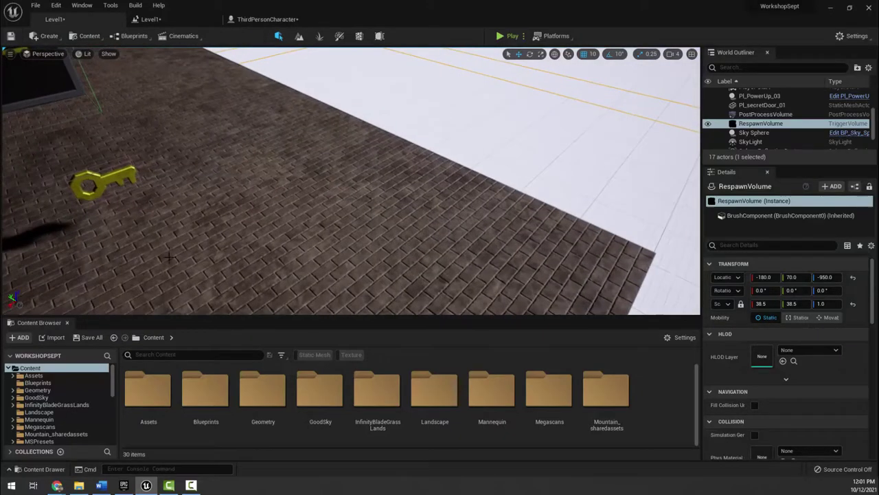
{"action": "left_click", "coordinate": [54, 39]}
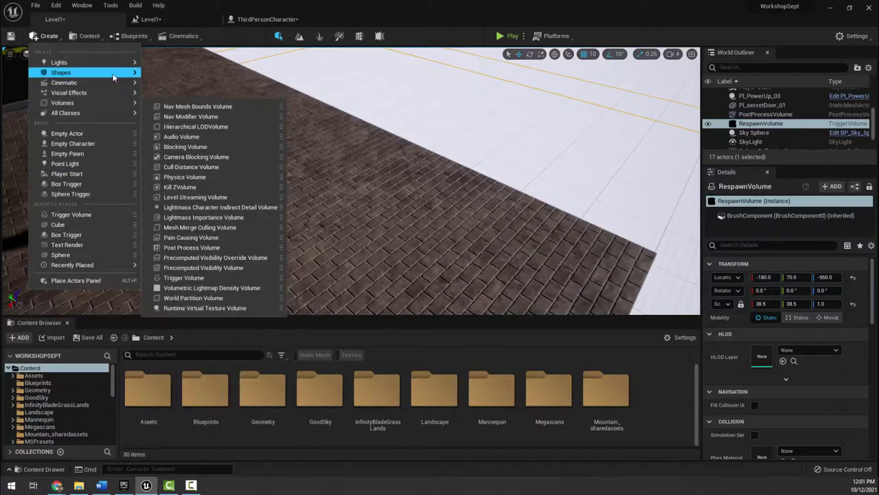
{"action": "mouse_move", "coordinate": [113, 73]}
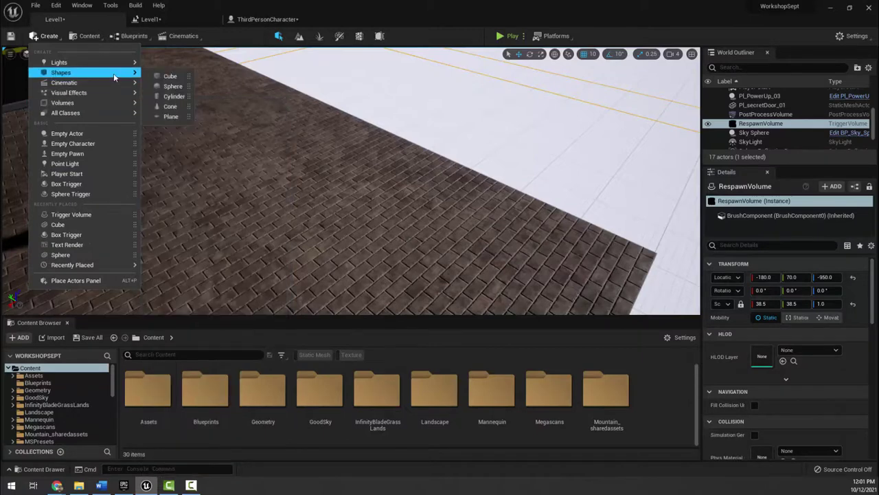
{"action": "left_click", "coordinate": [173, 96]}
- Flatten the cylinder to a Z scale of 0.25 and position it on the floor at -440, 40, 20
{"action": "left_click_drag", "start_coordinate": [353, 153], "coordinate": [355, 101]}
{"action": "key", "text": "r"}
{"action": "key", "text": "w"}
{"action": "right_click_drag", "start_coordinate": [354, 101], "coordinate": [353, 65]}
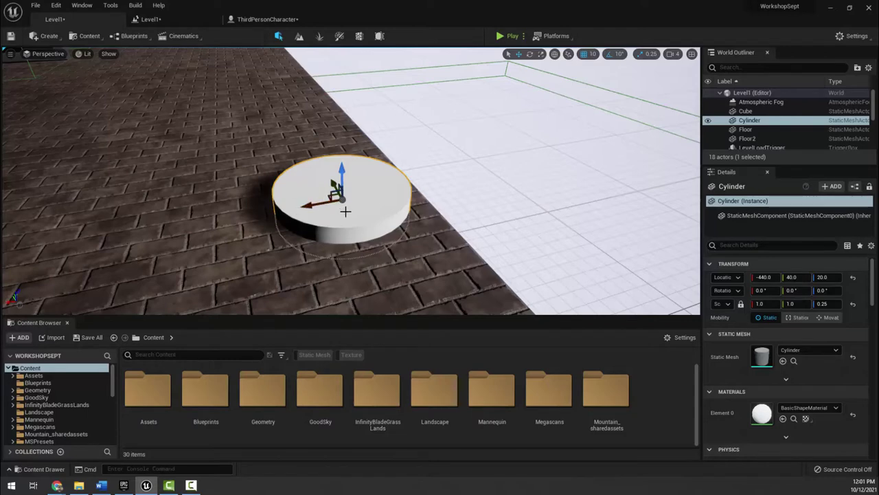
- Widen the cylinder to an X and Y scale of 2.25 and move it to X -360 along the brick floor
{"action": "key", "text": "r"}
{"action": "left_click_drag", "start_coordinate": [351, 208], "coordinate": [415, 208], "text": "alt"}
{"action": "left_click_drag", "start_coordinate": [361, 204], "coordinate": [306, 248]}
{"action": "key", "text": "w"}
{"action": "right_click_drag", "start_coordinate": [374, 242], "coordinate": [344, 210]}
{"action": "left_click_drag", "start_coordinate": [275, 177], "coordinate": [258, 176]}
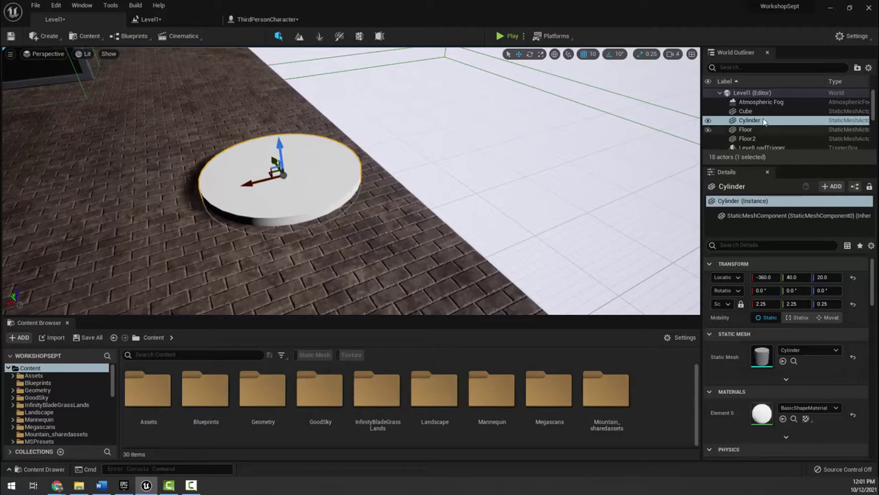
- Rename the Cylinder actor as HurtCyl
{"action": "right_click", "coordinate": [745, 121]}
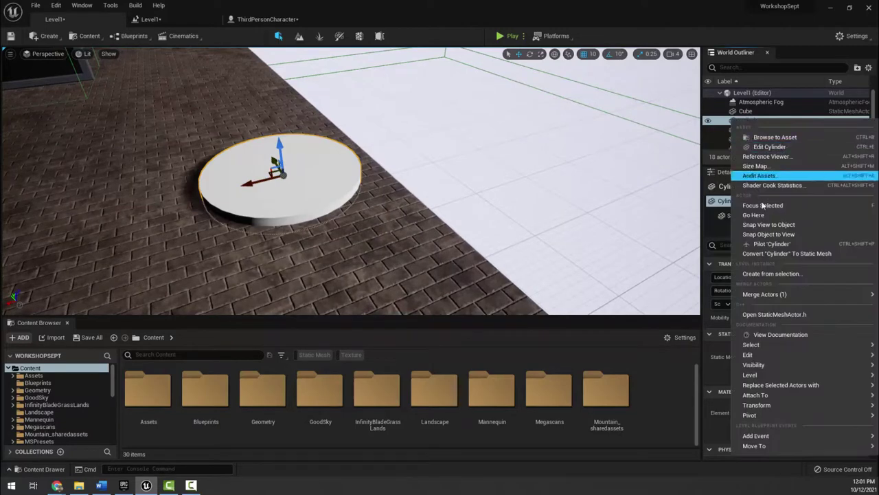
{"action": "mouse_move", "coordinate": [763, 355]}
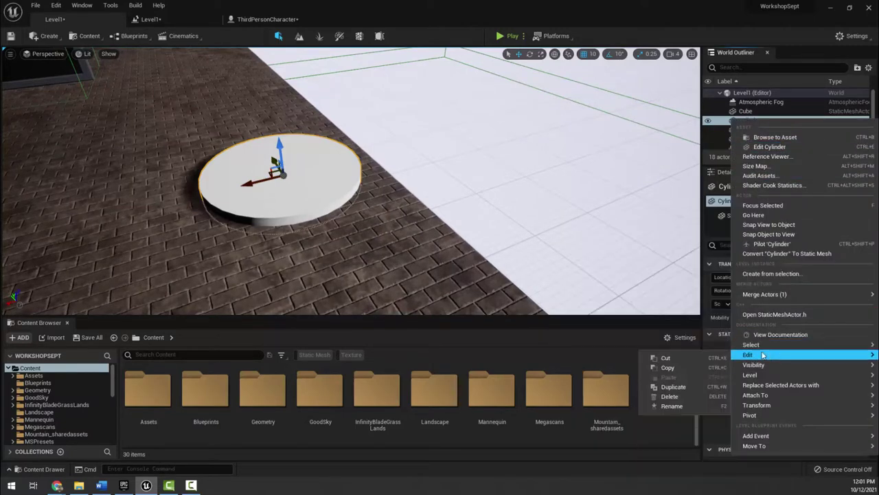
{"action": "left_click", "coordinate": [686, 404]}
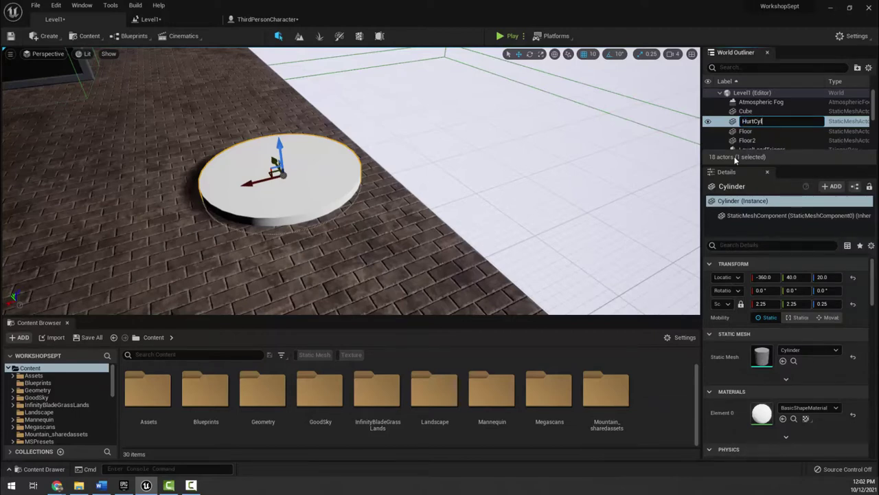
{"action": "key", "text": "Return"}
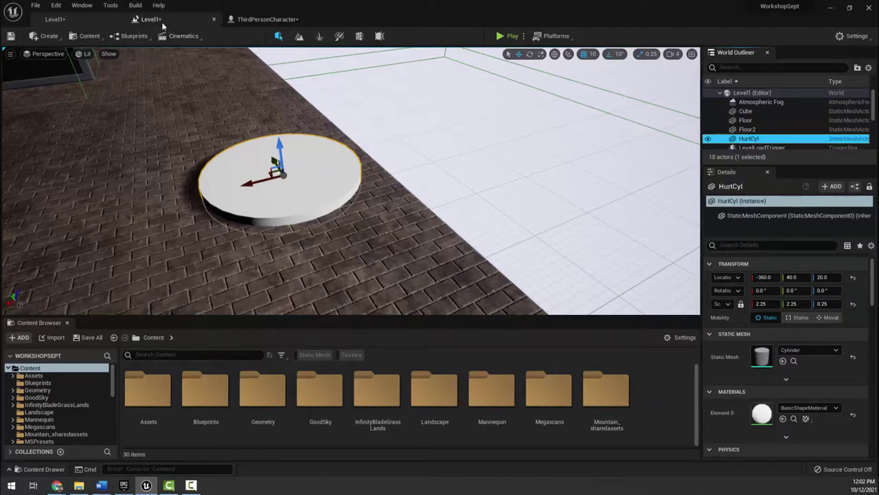
- Add an OnActorHit collision event for HurtCyl to the level blueprint, in the empty area below the respawn nodes
{"action": "left_click", "coordinate": [154, 18]}
{"action": "right_click_drag", "start_coordinate": [278, 322], "coordinate": [213, 291]}
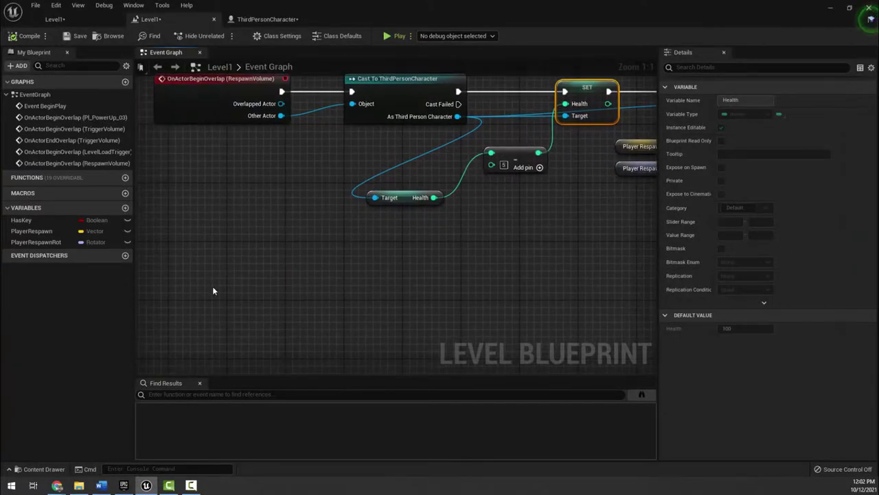
{"action": "right_click", "coordinate": [187, 264]}
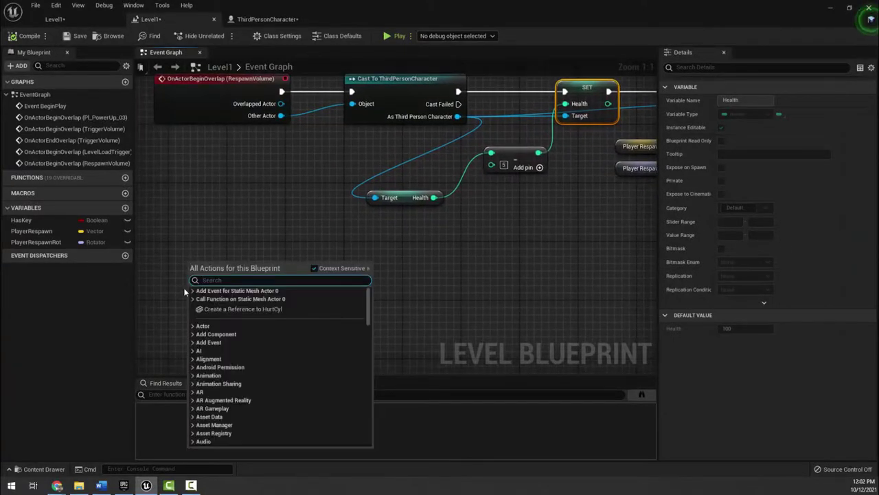
{"action": "left_click", "coordinate": [192, 292]}
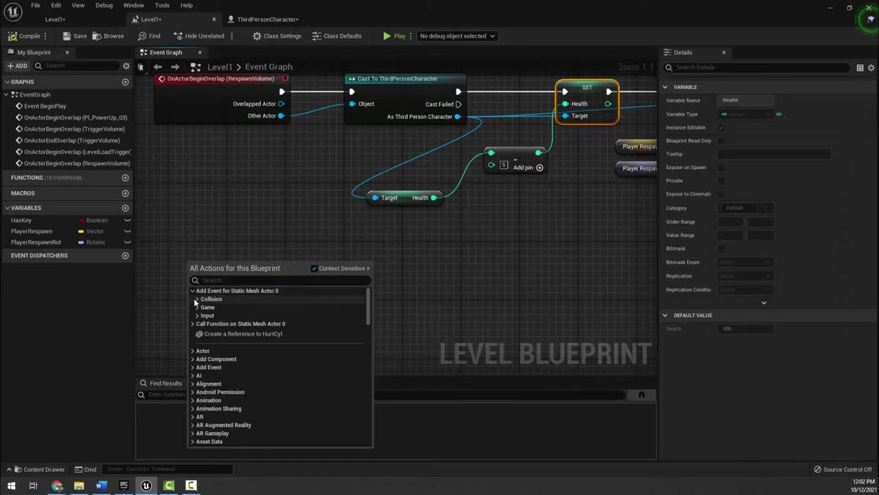
{"action": "left_click", "coordinate": [196, 299]}
{"action": "left_click", "coordinate": [221, 333]}
{"action": "left_click_drag", "start_coordinate": [220, 287], "coordinate": [189, 301]}
- Add a Cast To ThirdPersonCharacter node after the OnActorHit event and connect Other Actor to its Object input
{"action": "right_click_drag", "start_coordinate": [284, 308], "coordinate": [337, 270]}
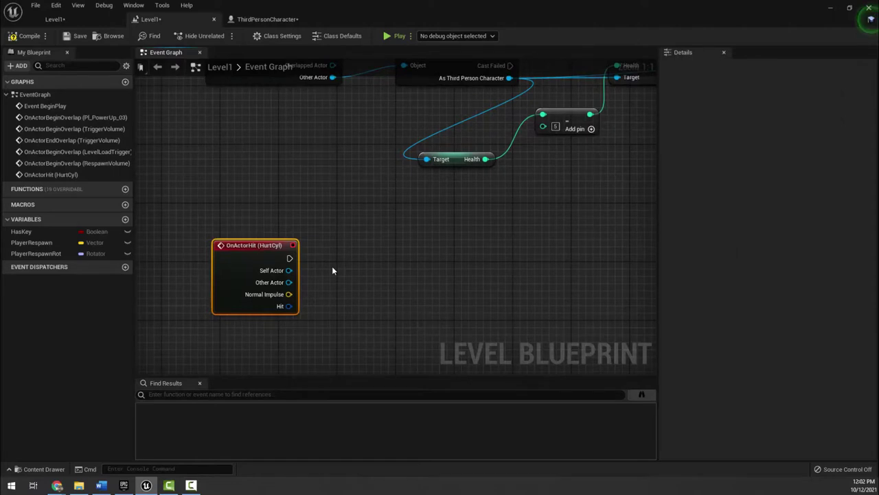
{"action": "right_click_drag", "start_coordinate": [363, 295], "coordinate": [348, 271]}
{"action": "left_click_drag", "start_coordinate": [274, 236], "coordinate": [387, 236]}
{"action": "type", "text": "cast to third"}
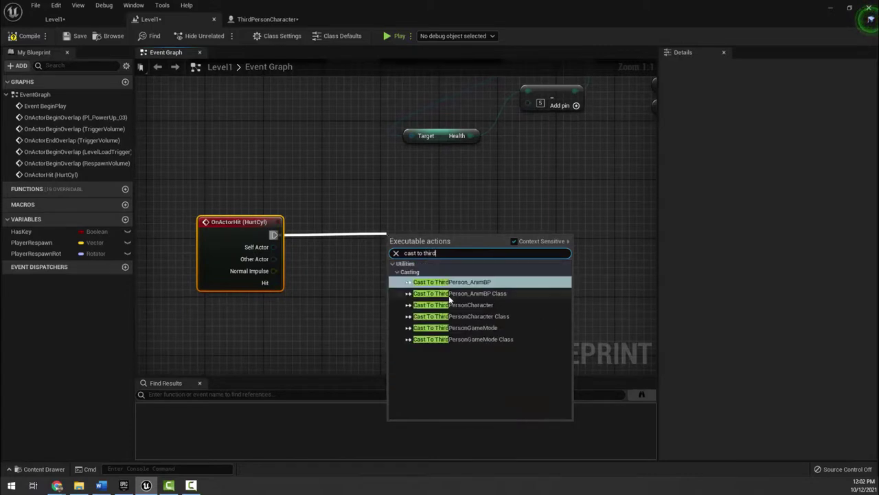
{"action": "left_click", "coordinate": [453, 304]}
{"action": "left_click_drag", "start_coordinate": [432, 229], "coordinate": [403, 221]}
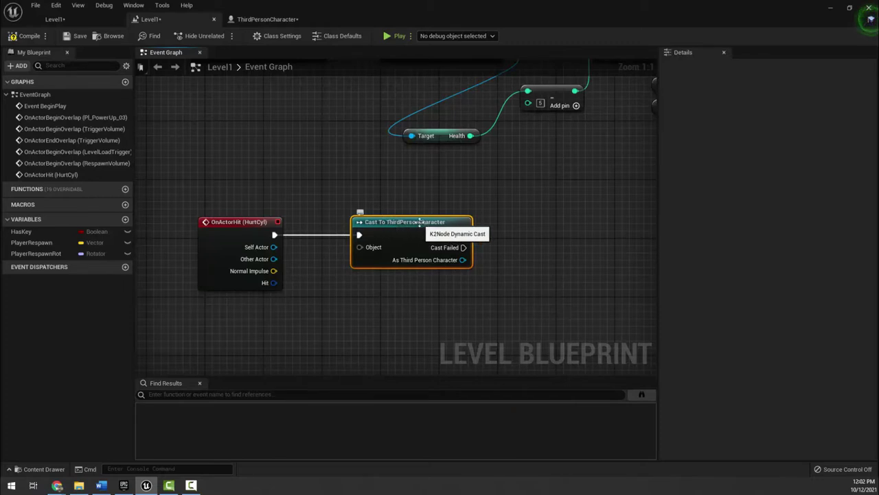
{"action": "left_click_drag", "start_coordinate": [360, 247], "coordinate": [270, 263]}
- Get the Health variable from the new cast's As Third Person Character output
{"action": "right_click_drag", "start_coordinate": [340, 330], "coordinate": [241, 335]}
{"action": "right_click_drag", "start_coordinate": [430, 264], "coordinate": [372, 266]}
{"action": "left_click_drag", "start_coordinate": [308, 267], "coordinate": [387, 282]}
{"action": "type", "text": "health"}
{"action": "key", "text": "Return"}
- Add a Set Health node from the As Third Person Character output and run it directly after the new cast
{"action": "left_click_drag", "start_coordinate": [303, 272], "coordinate": [416, 238]}
{"action": "type", "text": "set"}
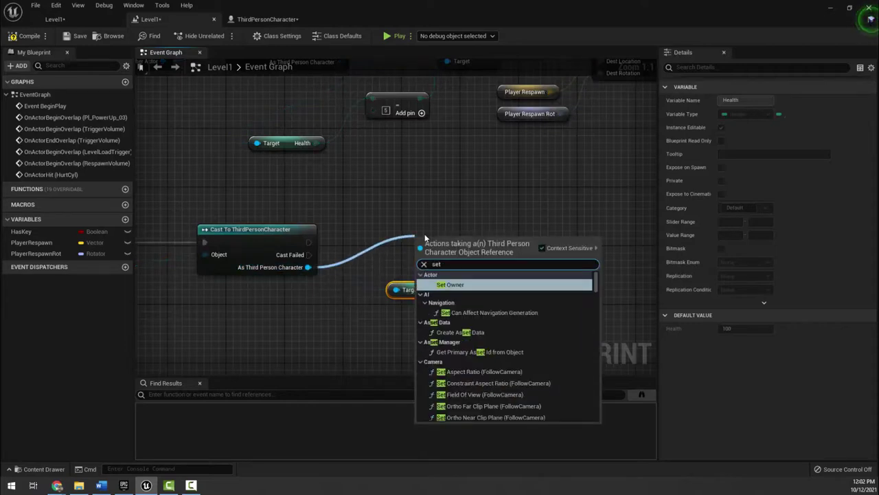
{"action": "type", "text": " heal"}
{"action": "key", "text": "Return"}
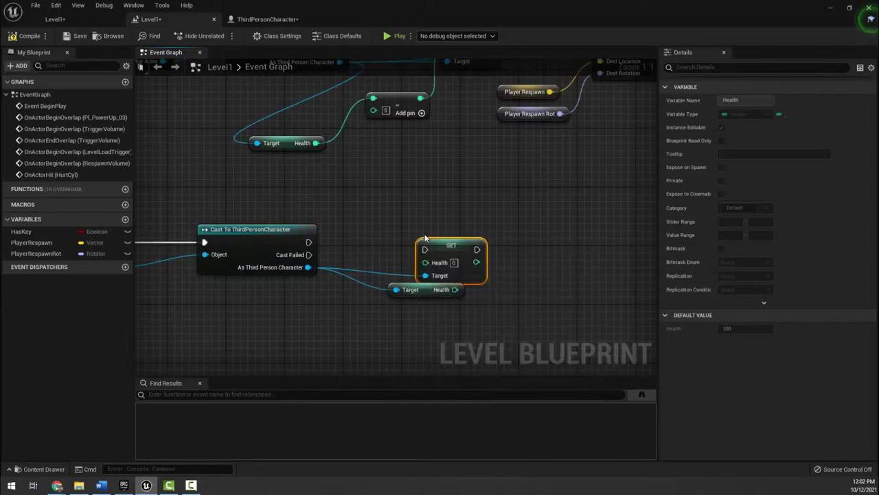
{"action": "left_click_drag", "start_coordinate": [451, 248], "coordinate": [540, 227]}
{"action": "mouse_move", "coordinate": [308, 242]}
{"action": "left_mouse_down"}
{"action": "mouse_move", "coordinate": [500, 239]}
{"action": "mouse_move", "coordinate": [513, 228]}
{"action": "left_mouse_up"}
- Subtract 20 from the new Get Health value and connect the result to the Health input of the Set node
{"action": "mouse_move", "coordinate": [395, 289]}
{"action": "left_mouse_down"}
{"action": "mouse_move", "coordinate": [421, 290]}
{"action": "mouse_move", "coordinate": [361, 311]}
{"action": "mouse_move", "coordinate": [442, 280]}
{"action": "left_mouse_up"}
{"action": "type", "text": "-"}
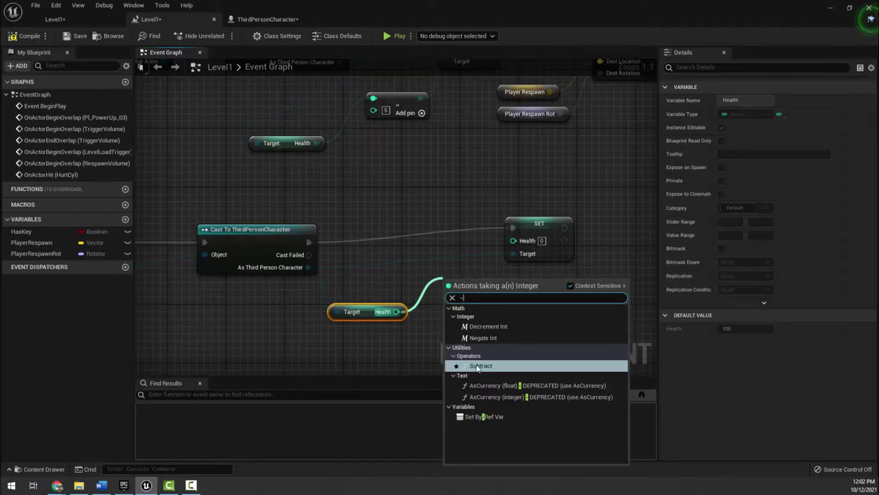
{"action": "left_click", "coordinate": [475, 365]}
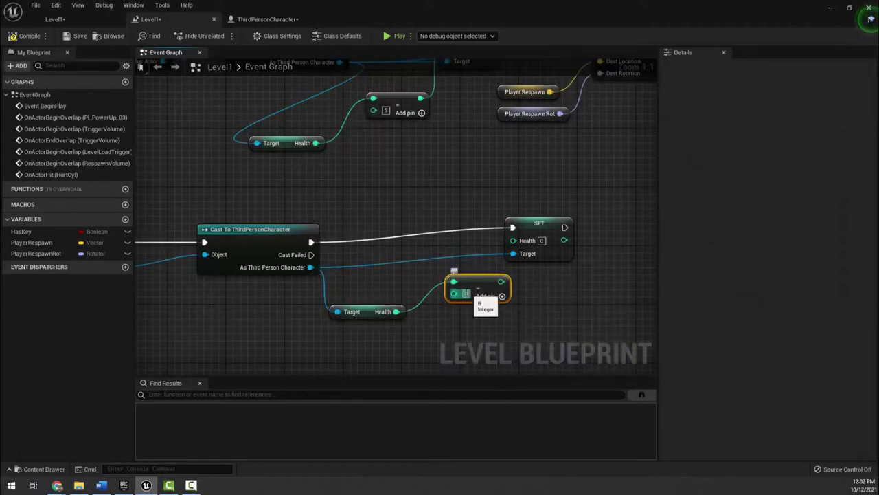
{"action": "type", "text": "20"}
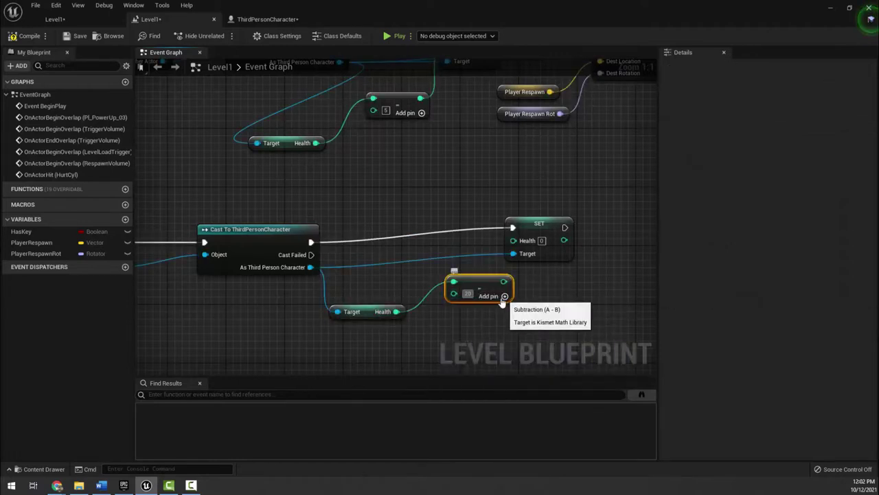
{"action": "mouse_move", "coordinate": [481, 284]}
{"action": "left_mouse_down"}
{"action": "mouse_move", "coordinate": [452, 284]}
{"action": "mouse_move", "coordinate": [493, 252]}
{"action": "mouse_move", "coordinate": [554, 231]}
{"action": "left_mouse_up"}
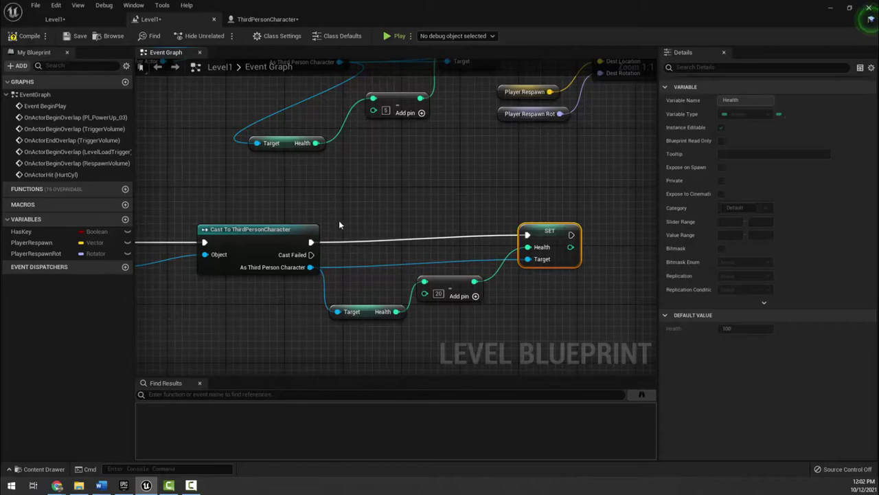
- Play Level1, jump the character onto the HurtCyl disc to check the printed Health, and stop the session
{"action": "left_click", "coordinate": [79, 20]}
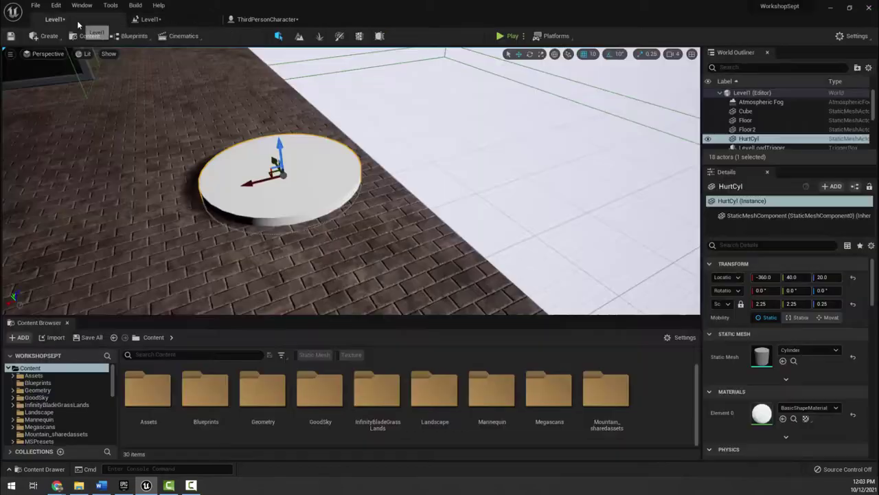
{"action": "left_click", "coordinate": [508, 35]}
{"action": "key", "text": "w"}
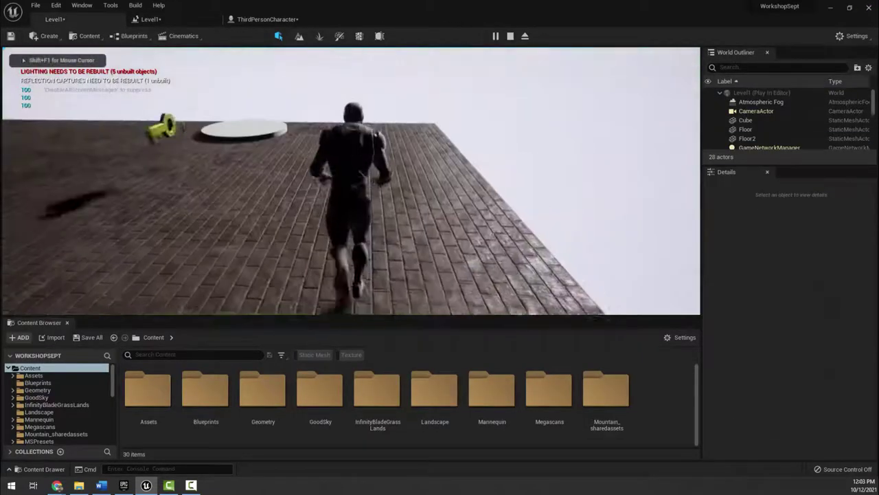
{"action": "key", "text": "space"}
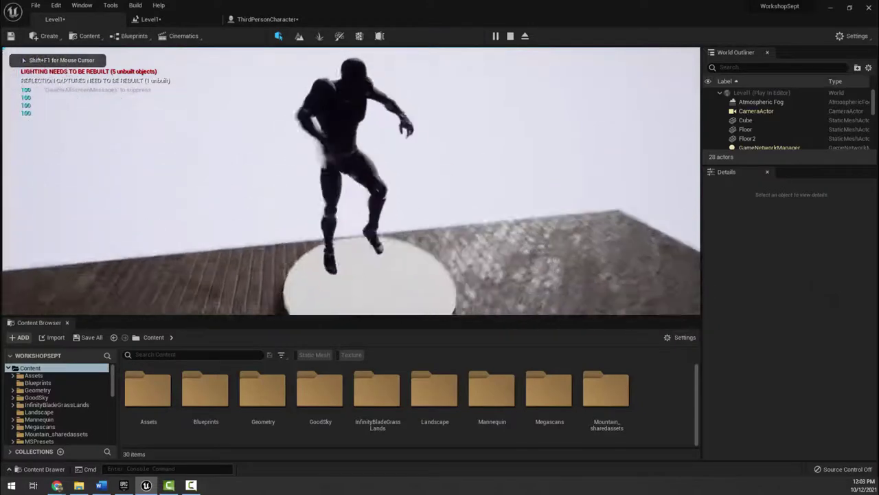
{"action": "key", "text": "space"}
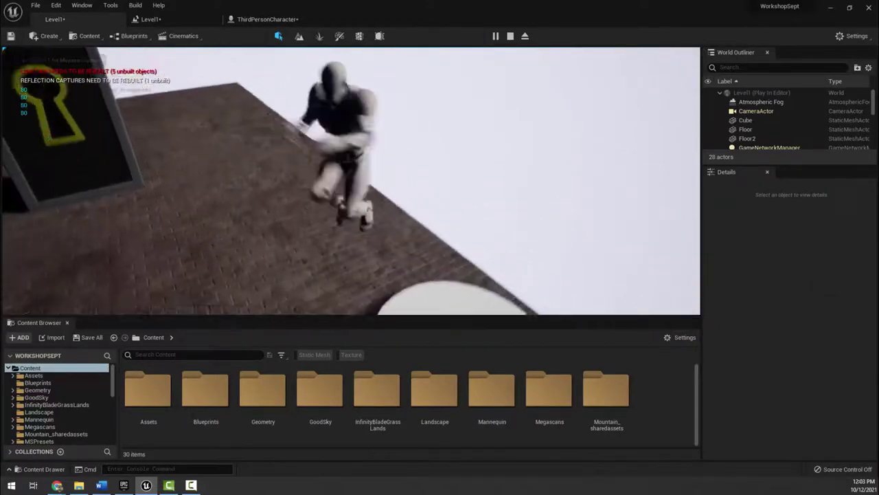
{"action": "key", "text": "a"}
{"action": "key", "text": "s"}
{"action": "key", "text": "s"}
{"action": "key", "text": "Escape"}
{"action": "key", "text": "s"}
{"action": "right_click_drag", "start_coordinate": [341, 146], "coordinate": [323, 128]}
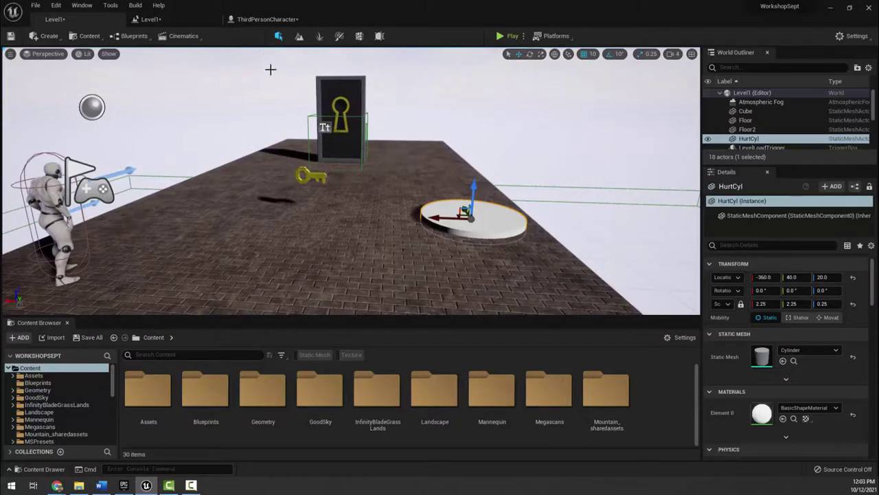
- Open the ThirdPersonCharacter blueprint's Event Graph at the nodes that print Health
{"action": "left_click", "coordinate": [257, 23]}
{"action": "right_click_drag", "start_coordinate": [382, 315], "coordinate": [368, 289]}
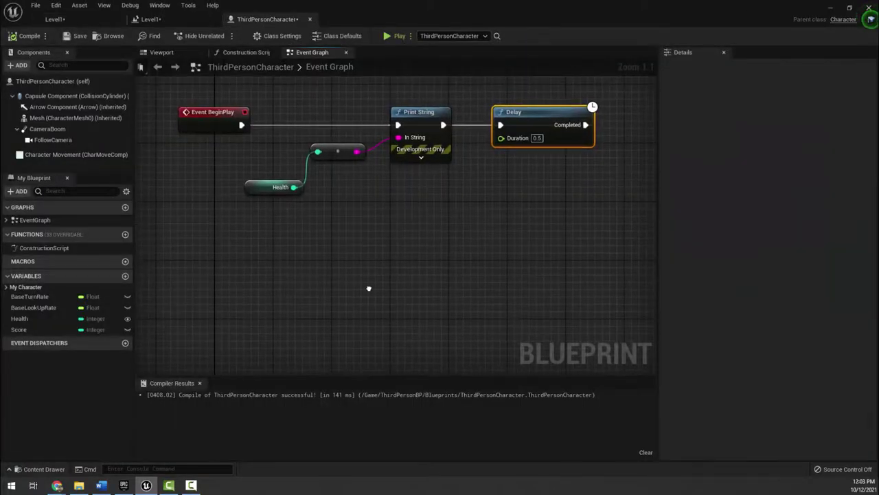